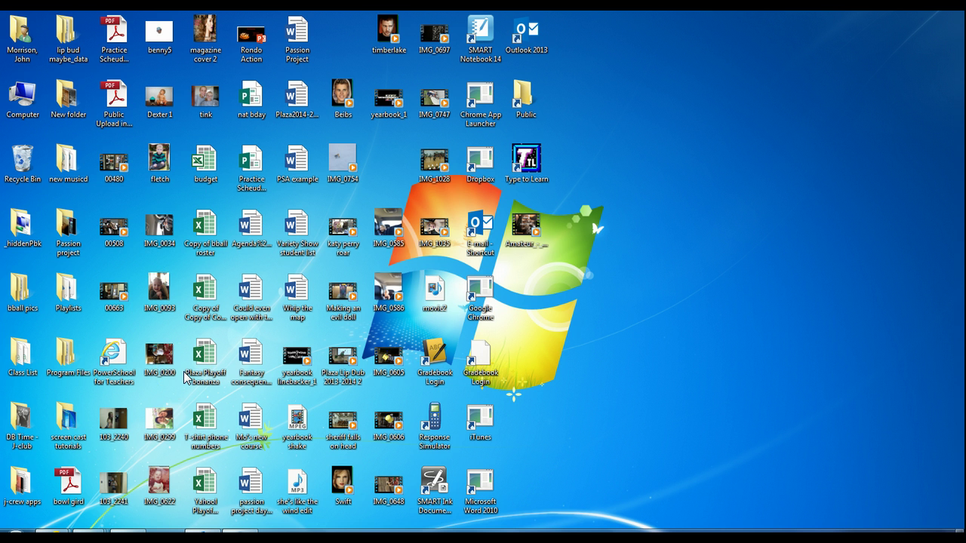
pyautogui.moveTo(128, 535)
pyautogui.moveTo(53, 536)
pyautogui.click(216, 491)
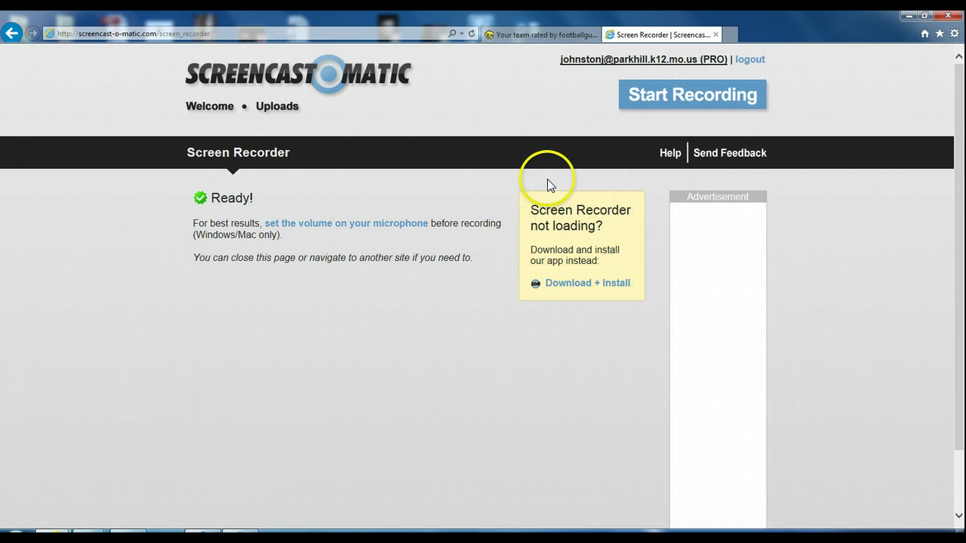
pyautogui.click(730, 34)
pyautogui.write('www.google.com')
pyautogui.press('Return')
# - Search Google Images for "face" and dismiss the SSL search notice
pyautogui.write('face')
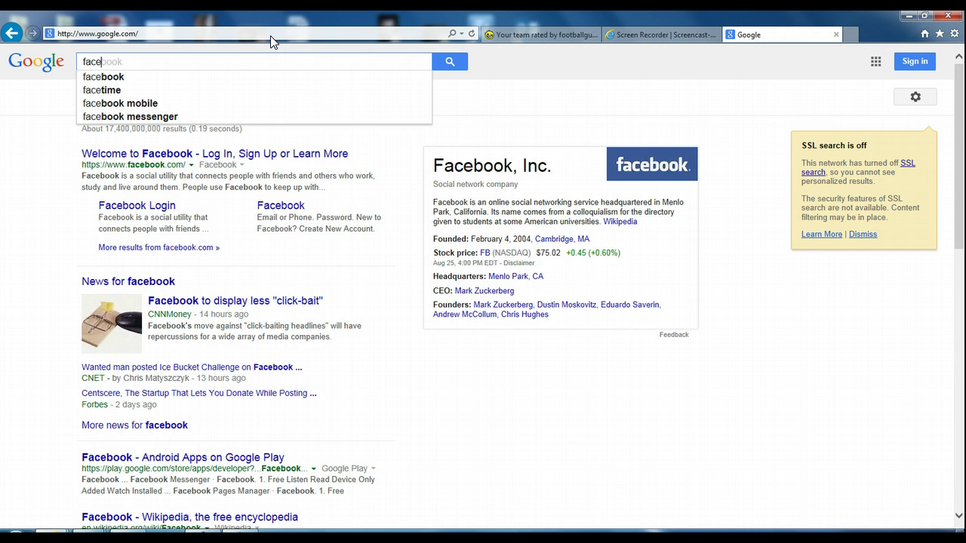
pyautogui.press('Return')
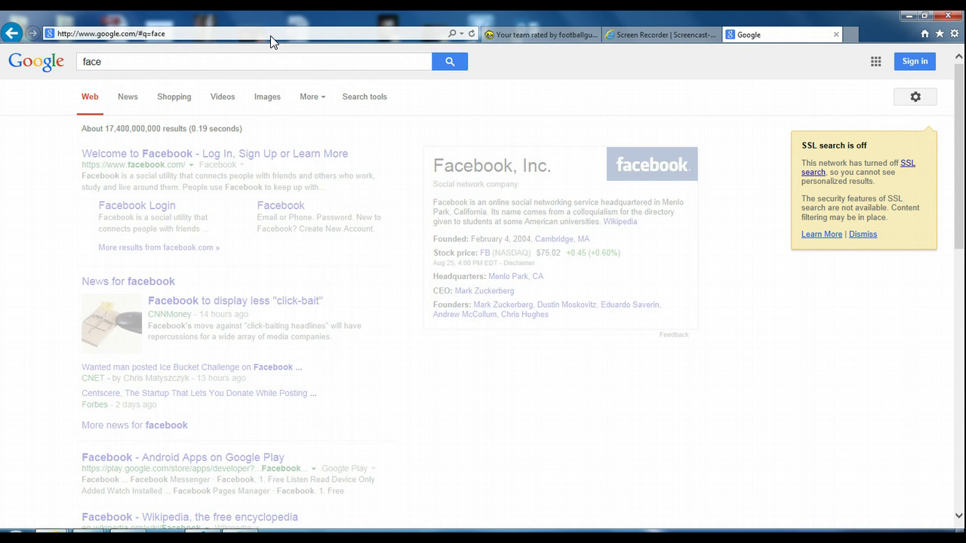
pyautogui.click(138, 105)
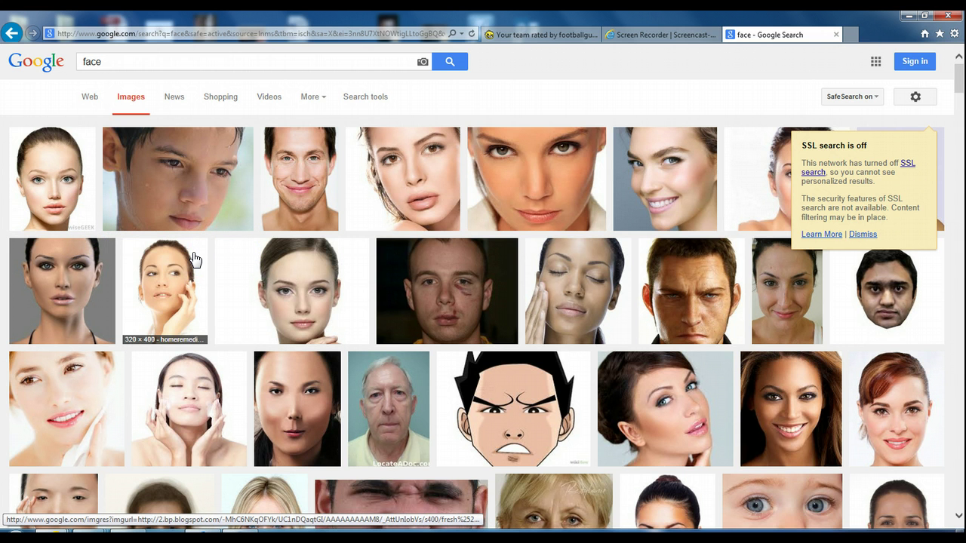
pyautogui.click(873, 240)
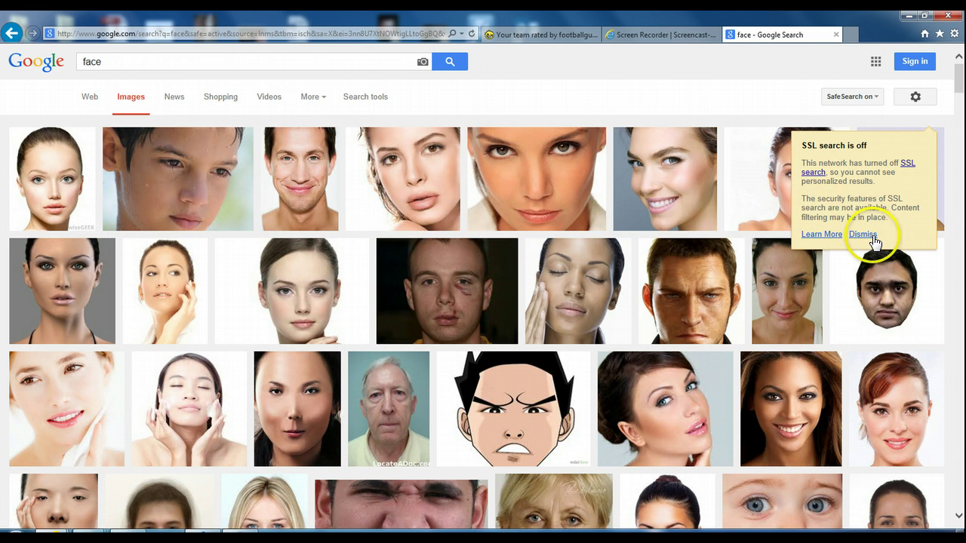
pyautogui.rightClick(59, 179)
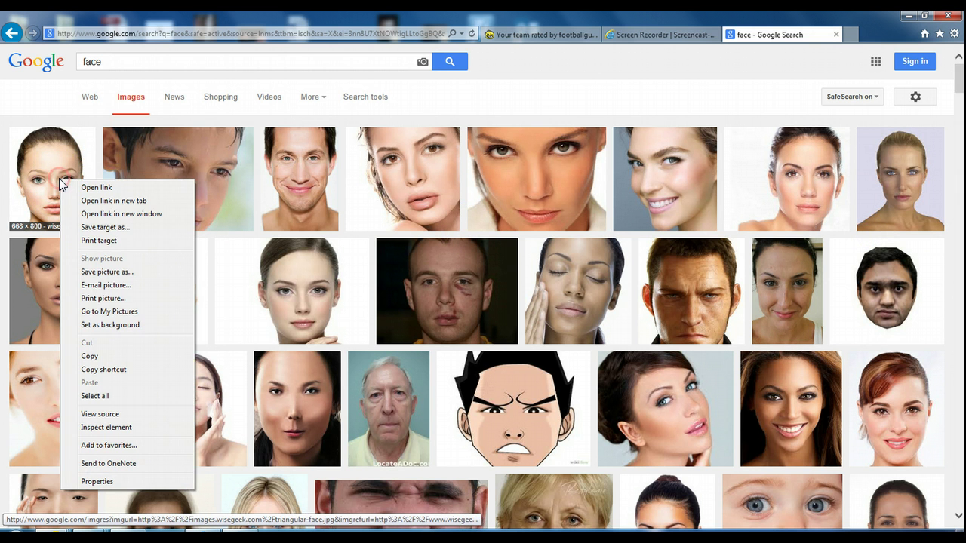
pyautogui.click(102, 229)
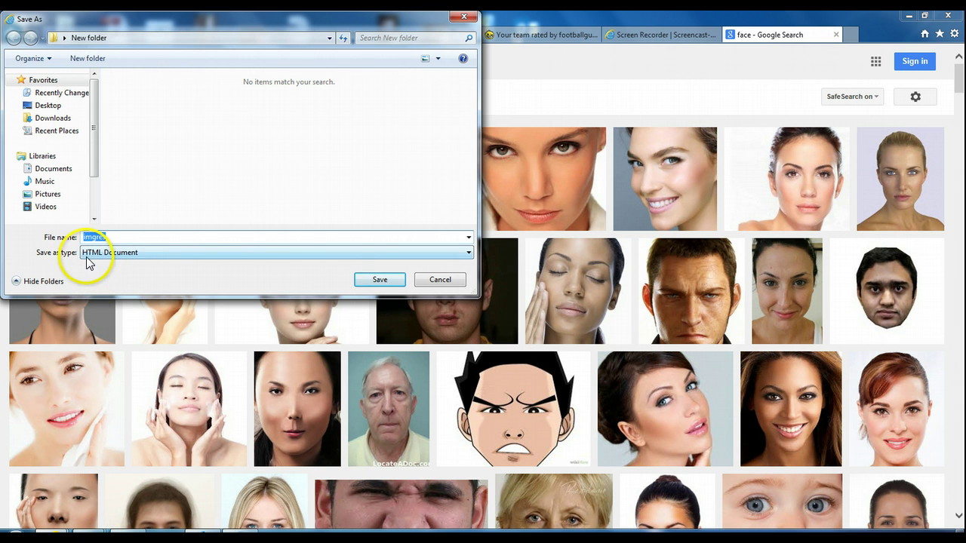
pyautogui.click(469, 253)
pyautogui.click(469, 253)
pyautogui.click(438, 280)
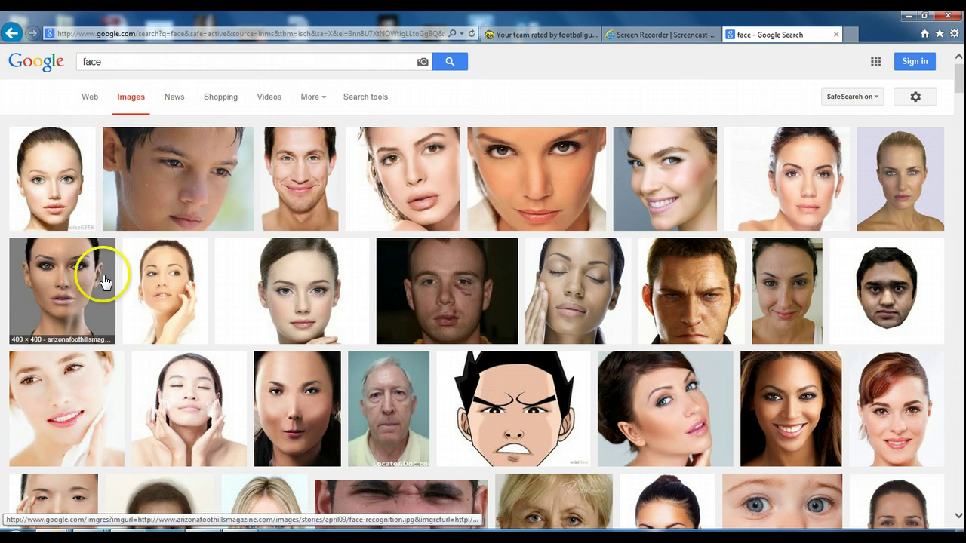
# - Open the full-size version of the first face image in the results
pyautogui.click(48, 175)
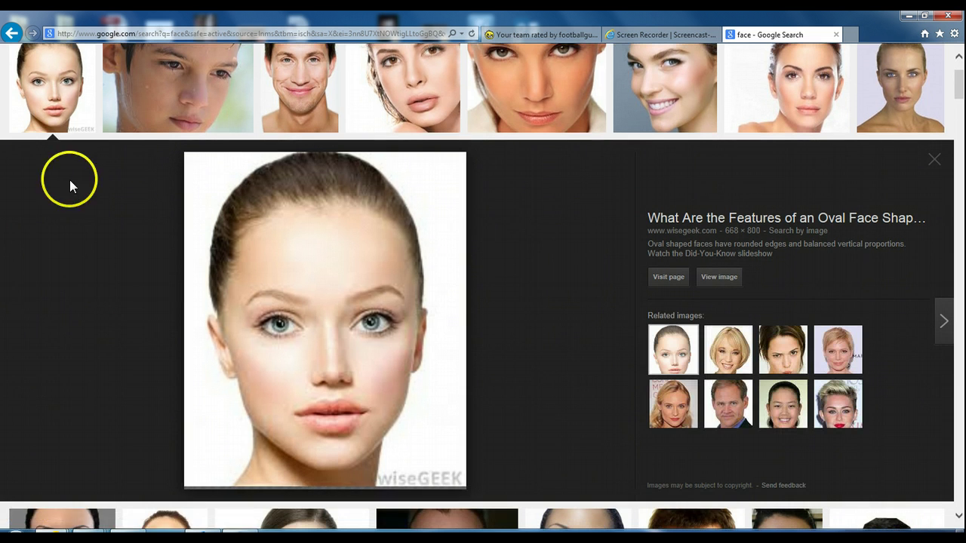
pyautogui.rightClick(323, 283)
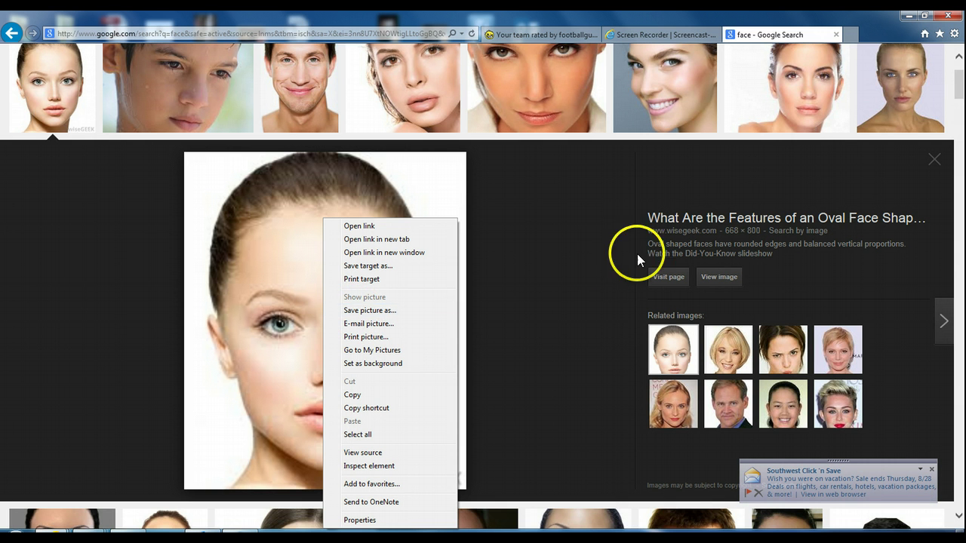
pyautogui.click(659, 317)
pyautogui.click(729, 284)
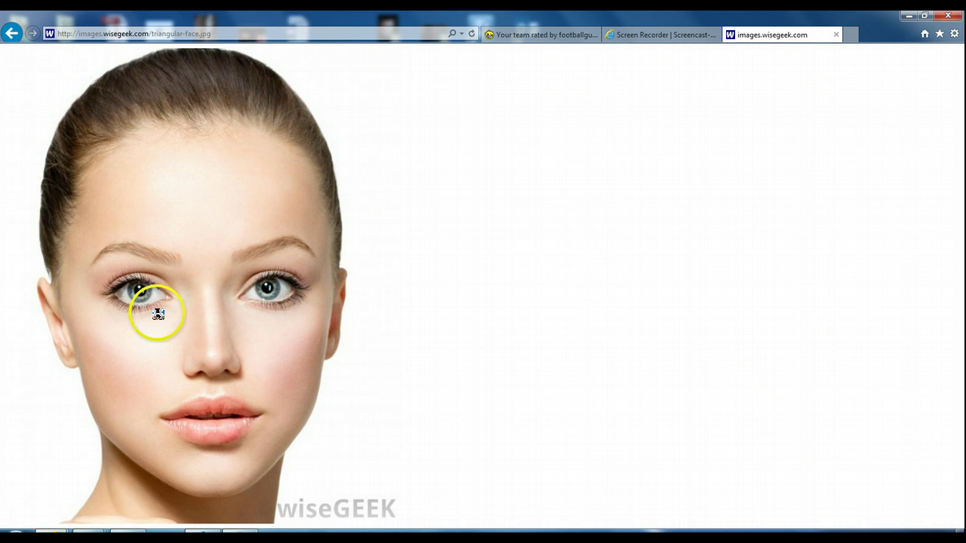
# - Check the save options for the full-size face picture without saving it, and close the image's tab
pyautogui.rightClick(194, 178)
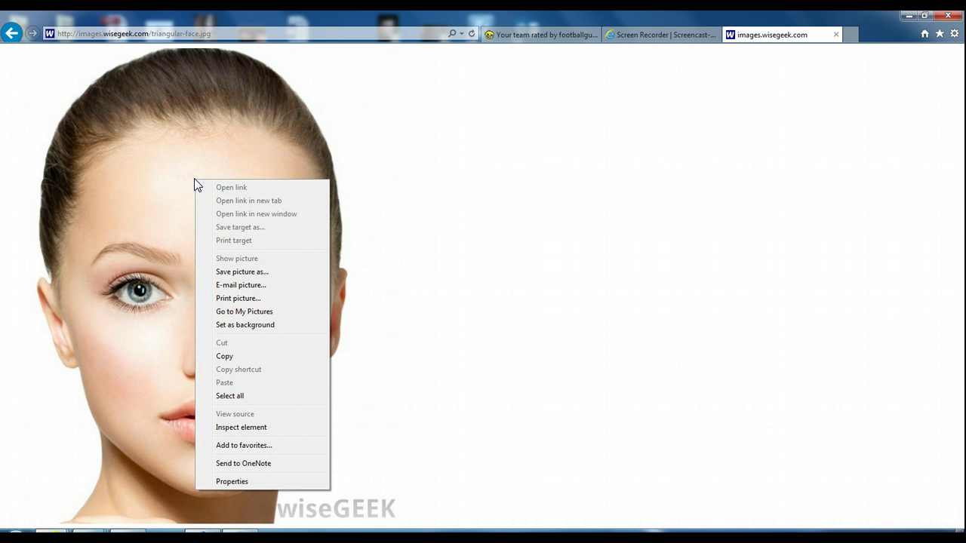
pyautogui.click(231, 271)
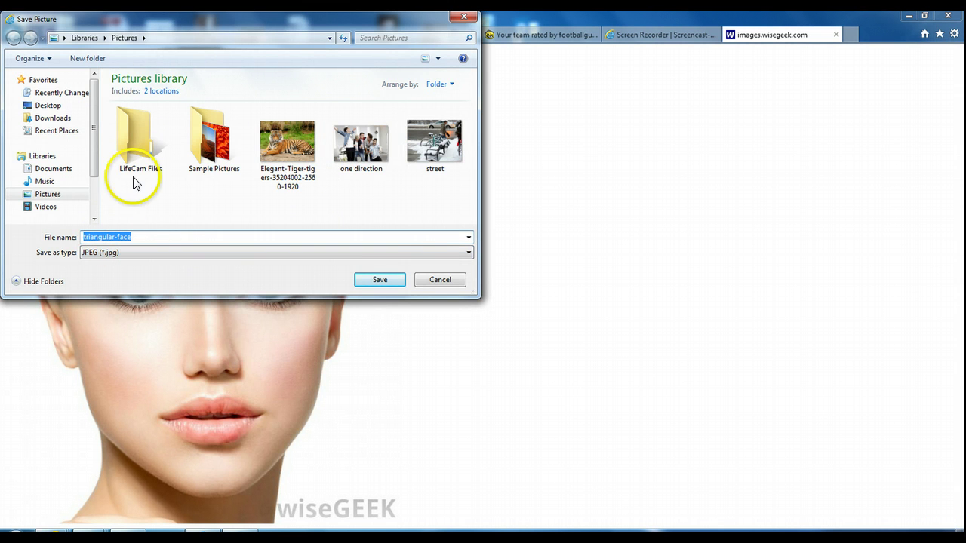
pyautogui.click(440, 280)
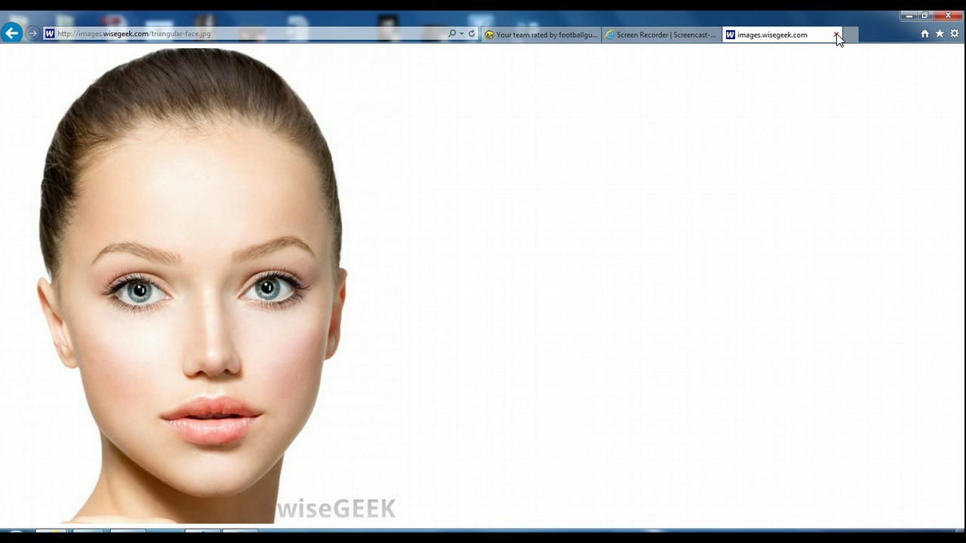
pyautogui.click(836, 35)
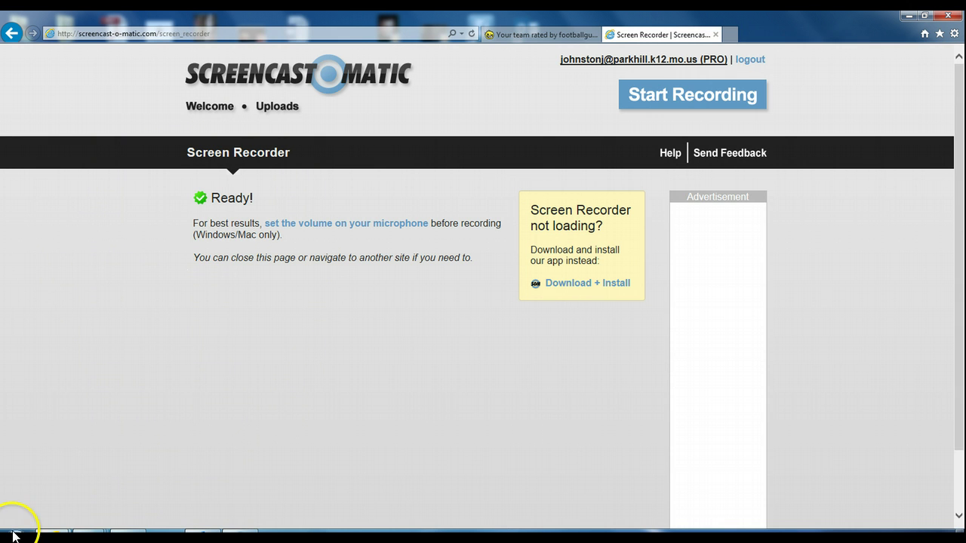
# - Launch Adobe Photoshop CC 2014 from the Adobe folder of installed programs
pyautogui.click(14, 538)
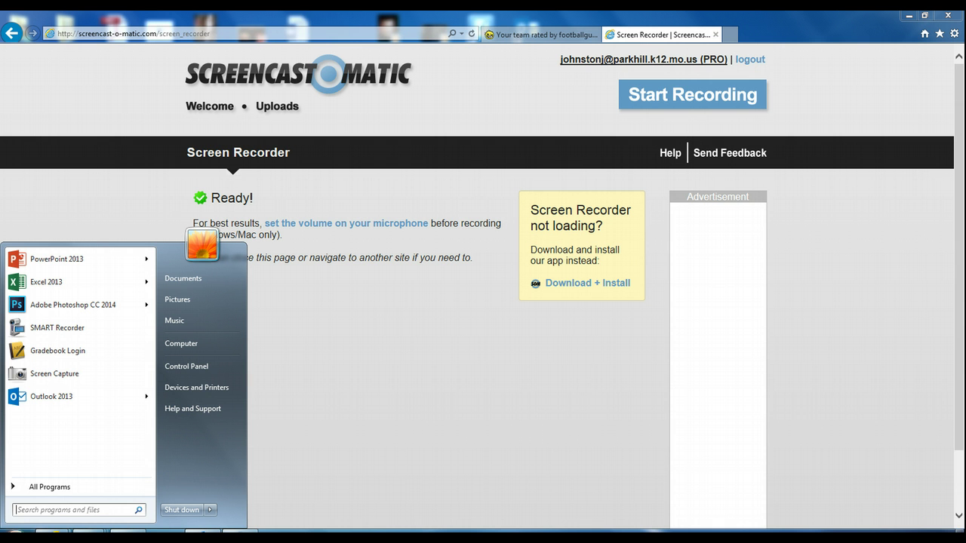
pyautogui.click(49, 487)
pyautogui.moveTo(151, 279); pyautogui.dragTo(151, 310)
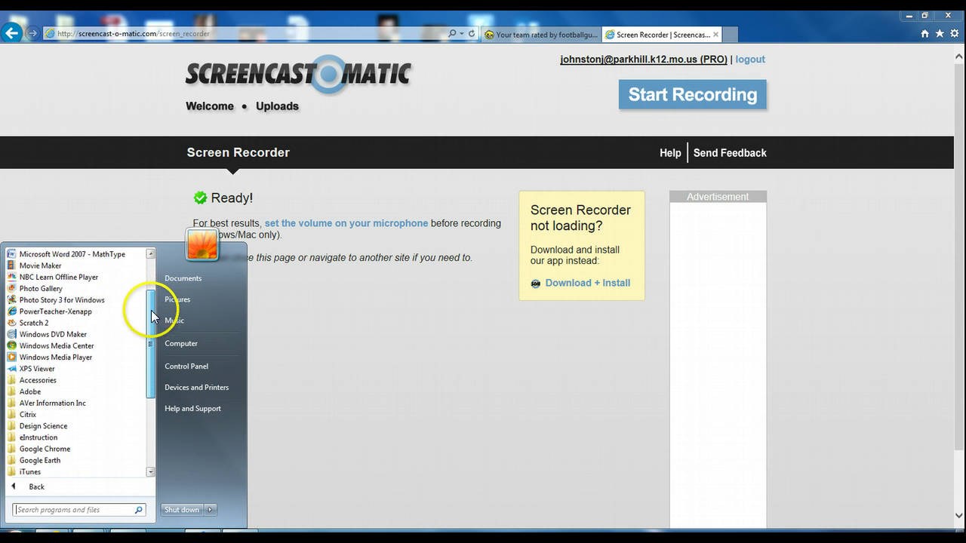
pyautogui.click(32, 392)
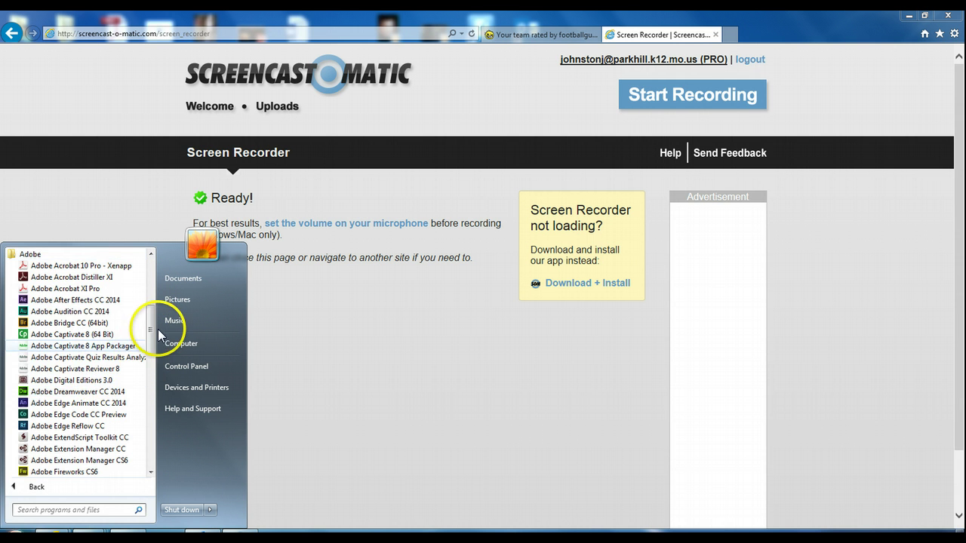
pyautogui.moveTo(152, 323); pyautogui.dragTo(148, 370)
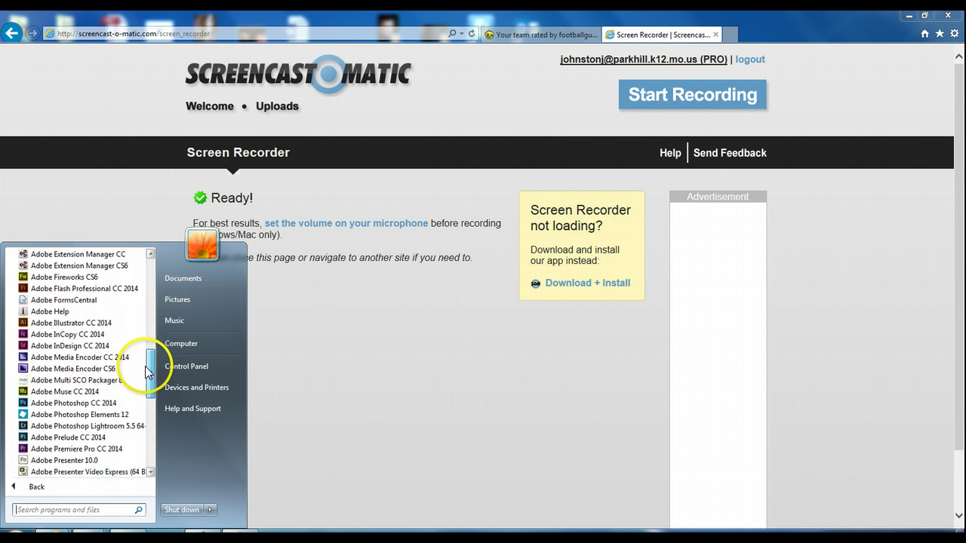
pyautogui.click(68, 406)
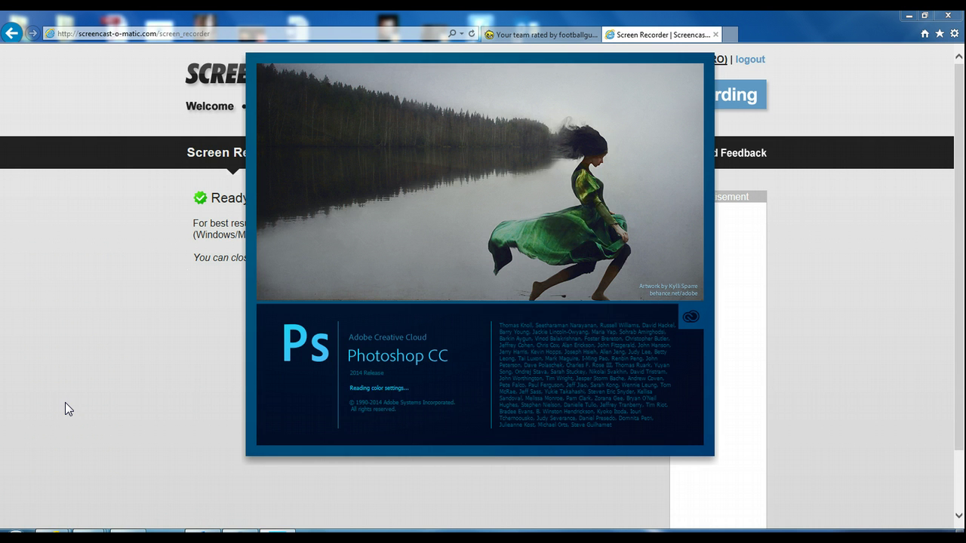
pyautogui.click(239, 431)
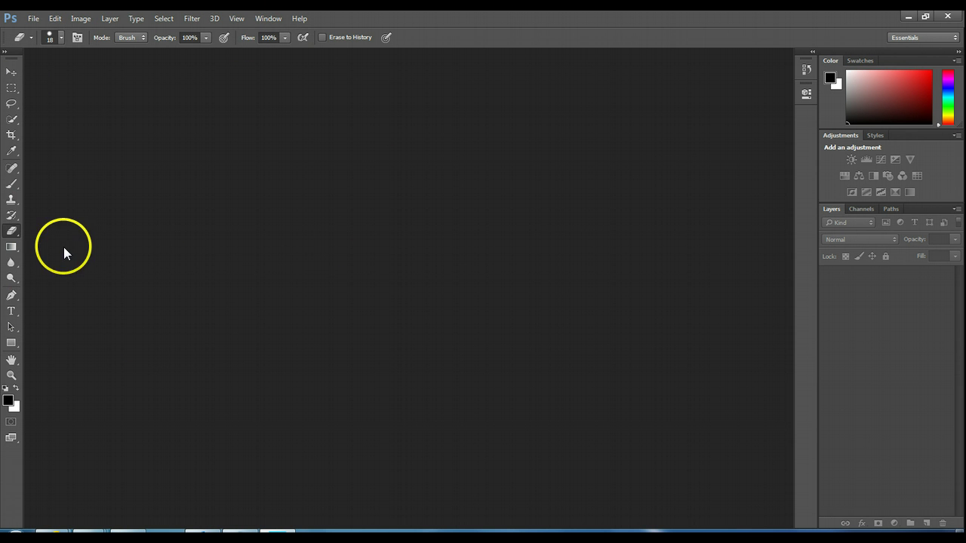
# - Activate the Spot Healing Brush Tool and review its brush size, hardness and spacing settings
pyautogui.rightClick(13, 169)
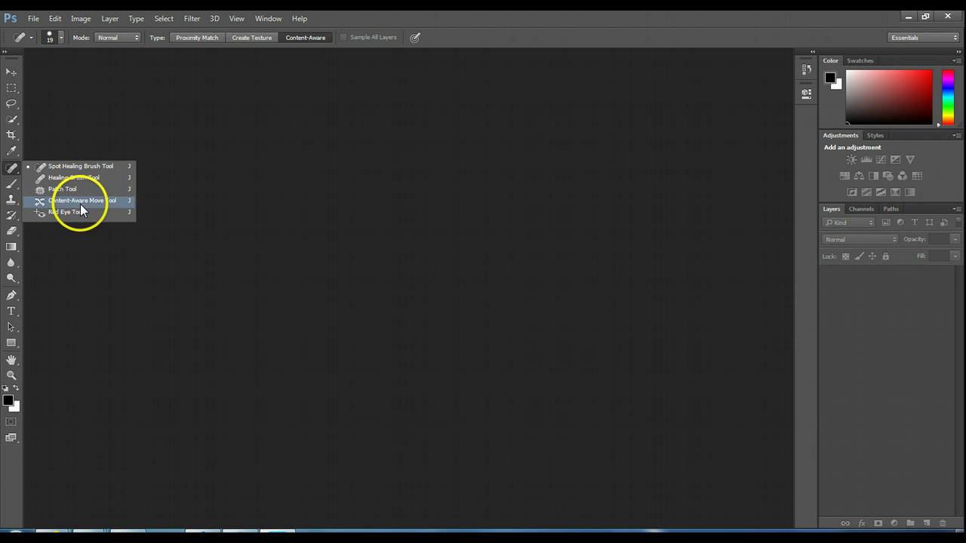
pyautogui.click(57, 166)
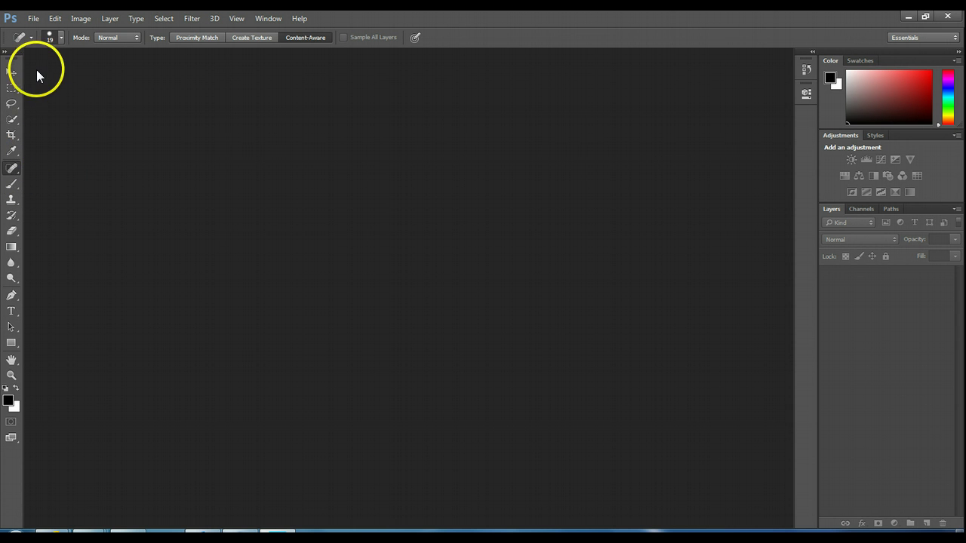
pyautogui.click(30, 38)
pyautogui.click(31, 39)
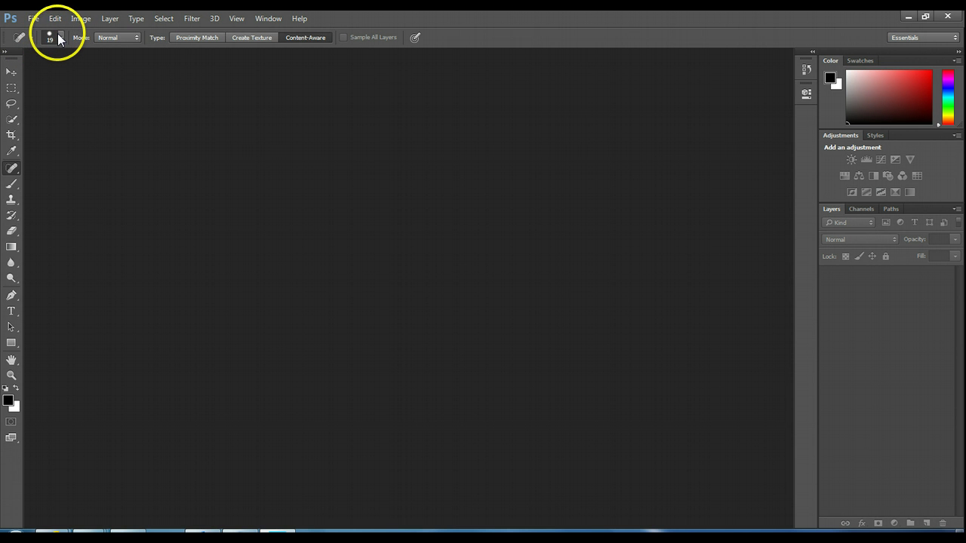
pyautogui.click(61, 39)
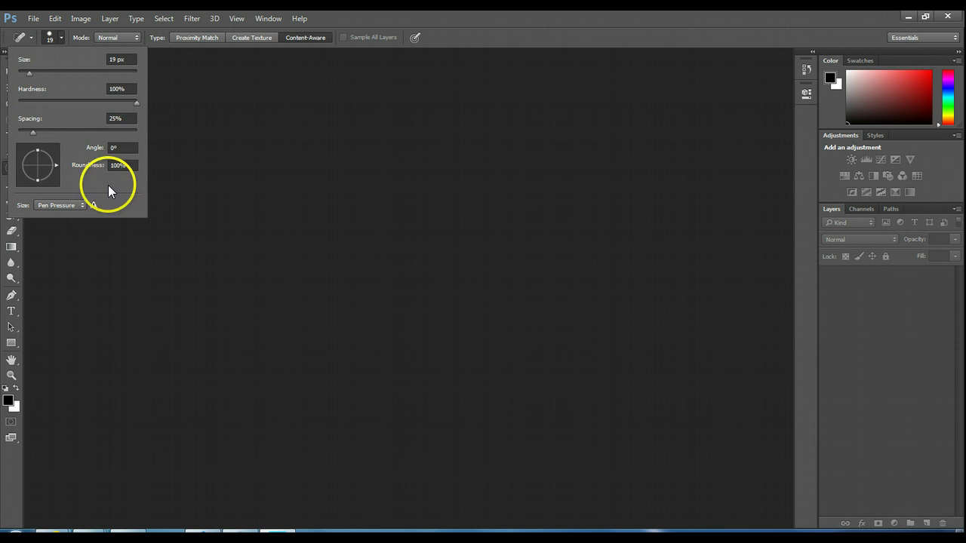
pyautogui.click(146, 360)
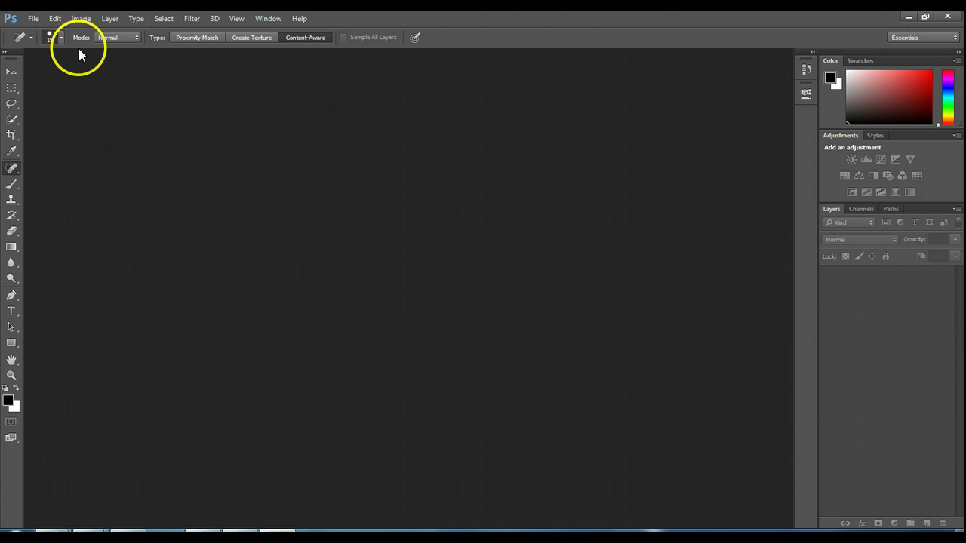
# - Open the Heal Brush image from New folder
pyautogui.click(34, 19)
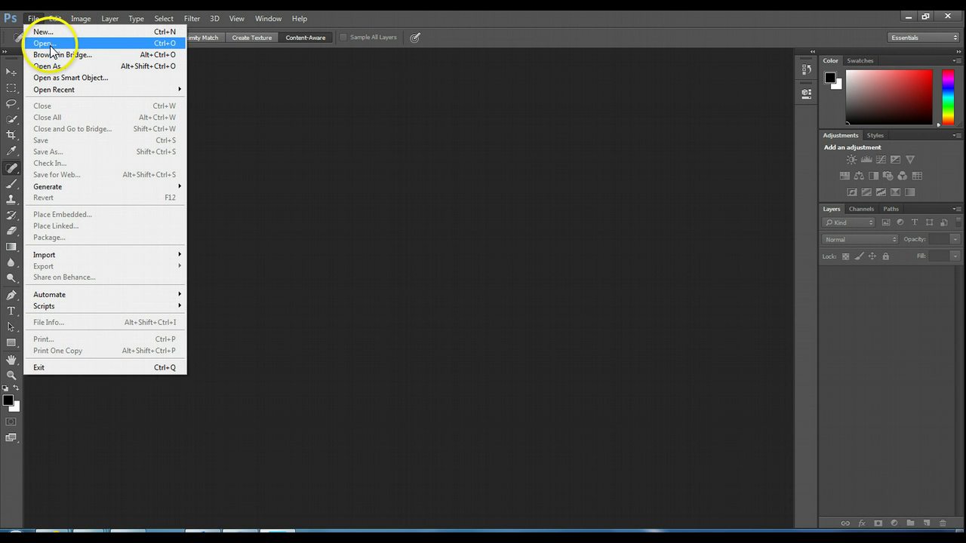
pyautogui.click(51, 43)
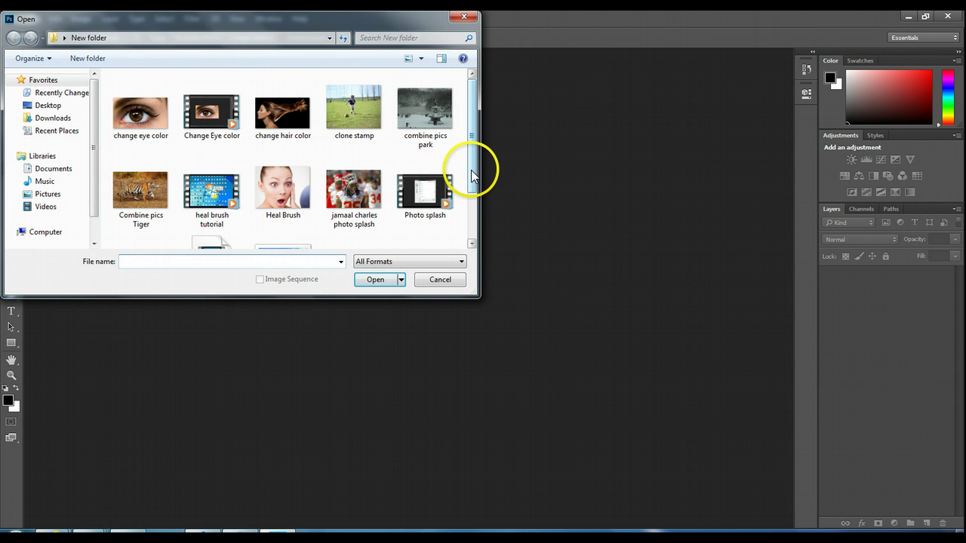
pyautogui.click(283, 189)
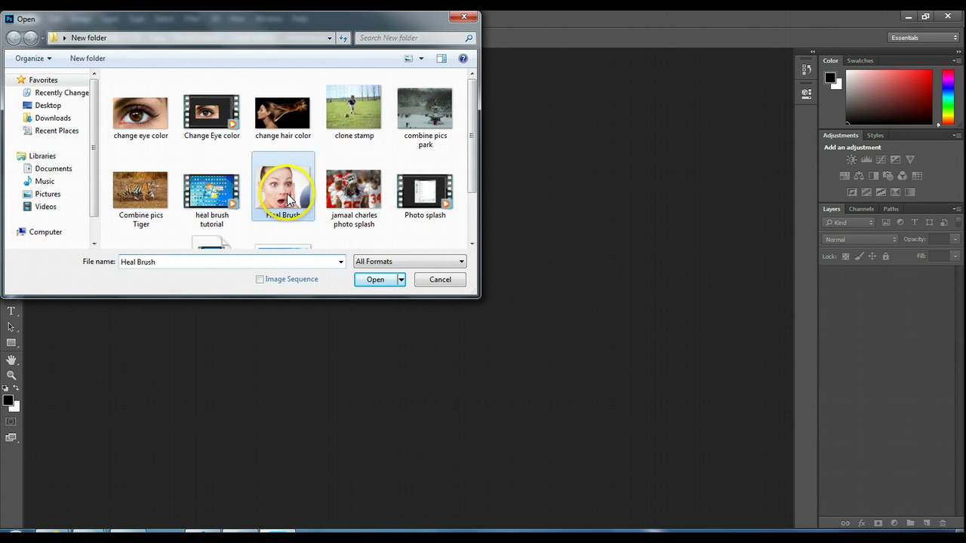
pyautogui.click(370, 281)
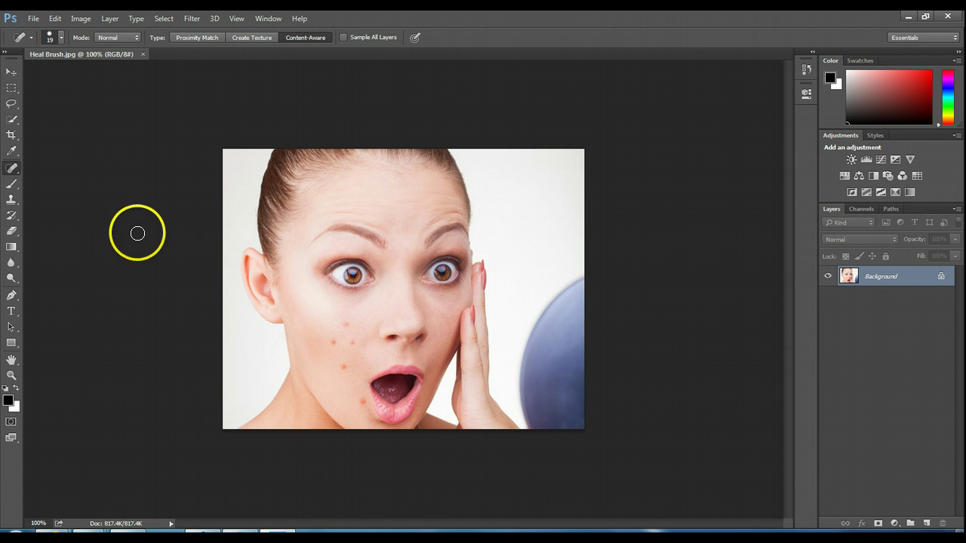
# - Try a Spot Healing Brush stroke over the blemishes on the woman's cheek and undo it
pyautogui.moveTo(299, 345)
pyautogui.mouseDown()
pyautogui.moveTo(367, 362)
pyautogui.moveTo(360, 348)
pyautogui.mouseUp()
pyautogui.hotkey('ctrl', 'z')
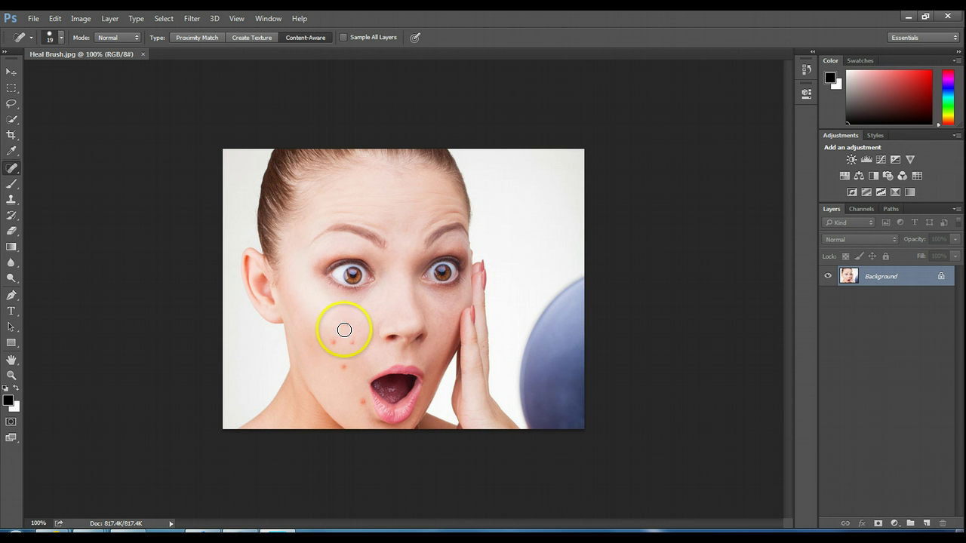
pyautogui.hotkey('ctrl', 'z')
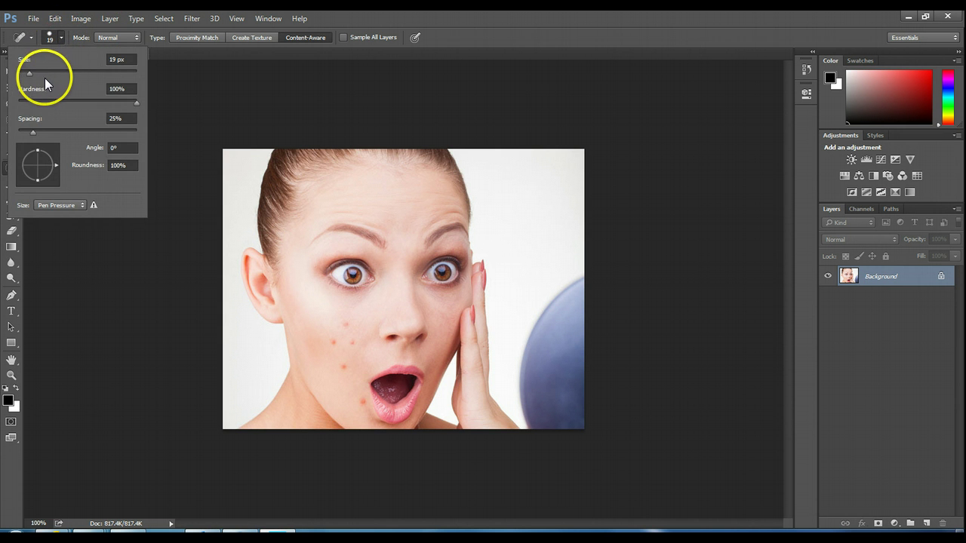
# - Set the Spot Healing Brush size to 149 px and compare it with the blemishes on the cheek
pyautogui.click(32, 74)
pyautogui.write('149')
pyautogui.press('Return')
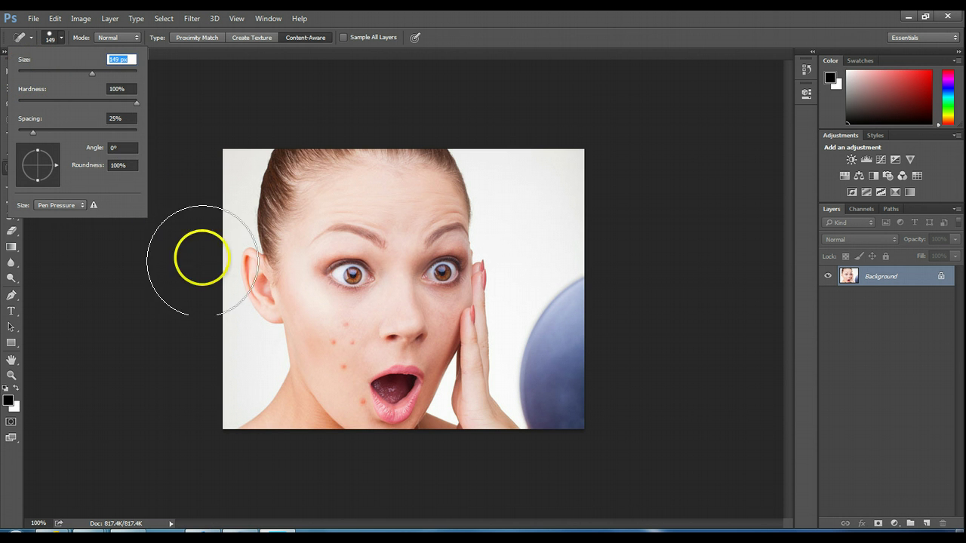
pyautogui.click(348, 324)
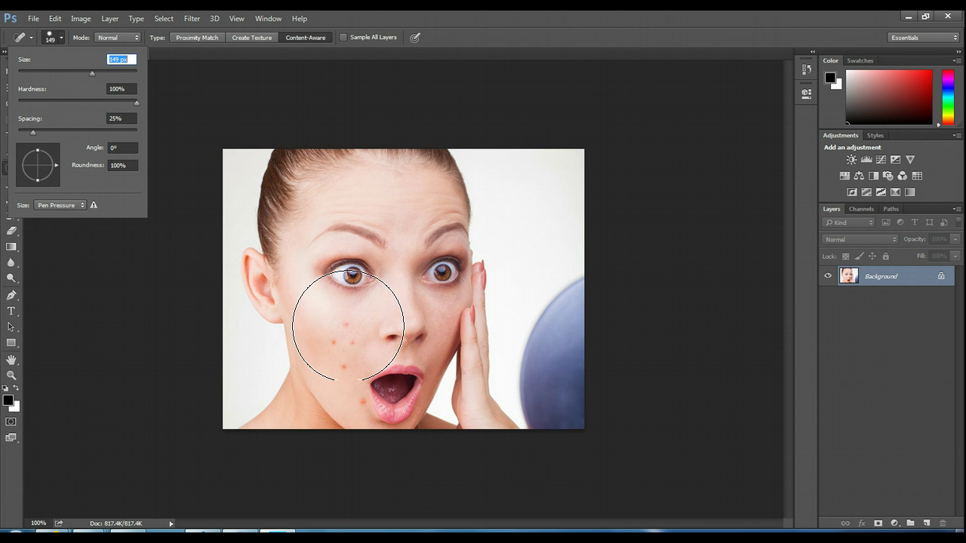
# - Reduce the Spot Healing Brush size to about 22 px
pyautogui.moveTo(347, 329)
pyautogui.mouseDown()
pyautogui.moveTo(341, 355)
pyautogui.moveTo(340, 309)
pyautogui.moveTo(221, 282)
pyautogui.moveTo(91, 99)
pyautogui.moveTo(93, 73)
pyautogui.mouseUp()
pyautogui.hotkey('shift', 'Down')
pyautogui.hotkey('shift', 'Down')
pyautogui.hotkey('shift', 'Down')
pyautogui.hotkey('shift', 'Down')
pyautogui.hotkey('shift', 'Down')
pyautogui.hotkey('shift', 'Down')
pyautogui.hotkey('shift', 'Down')
pyautogui.hotkey('shift', 'Down')
pyautogui.hotkey('shift', 'Down')
pyautogui.hotkey('shift', 'Down')
pyautogui.hotkey('shift', 'Down')
pyautogui.hotkey('shift', 'Down')
pyautogui.hotkey('shift', 'Down')
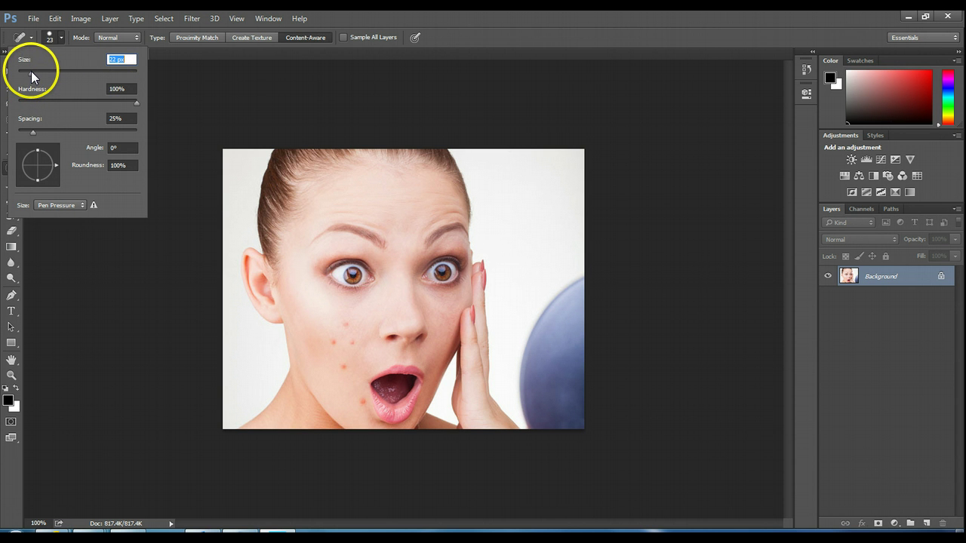
# - Set the Spot Healing Brush to 21 px and remove the blemishes on the woman's cheek and beside her mouth
pyautogui.moveTo(31, 71); pyautogui.dragTo(30, 71)
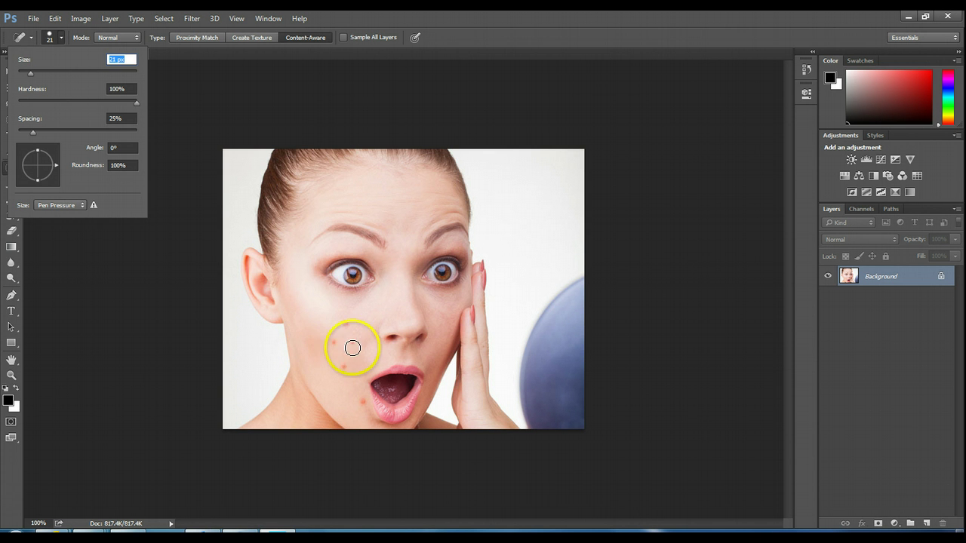
pyautogui.click(323, 355)
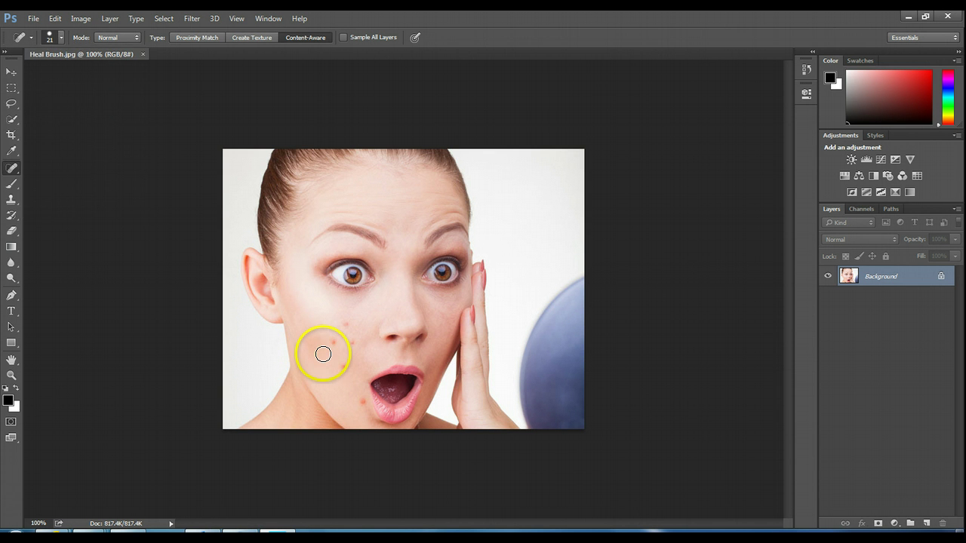
pyautogui.click(323, 354)
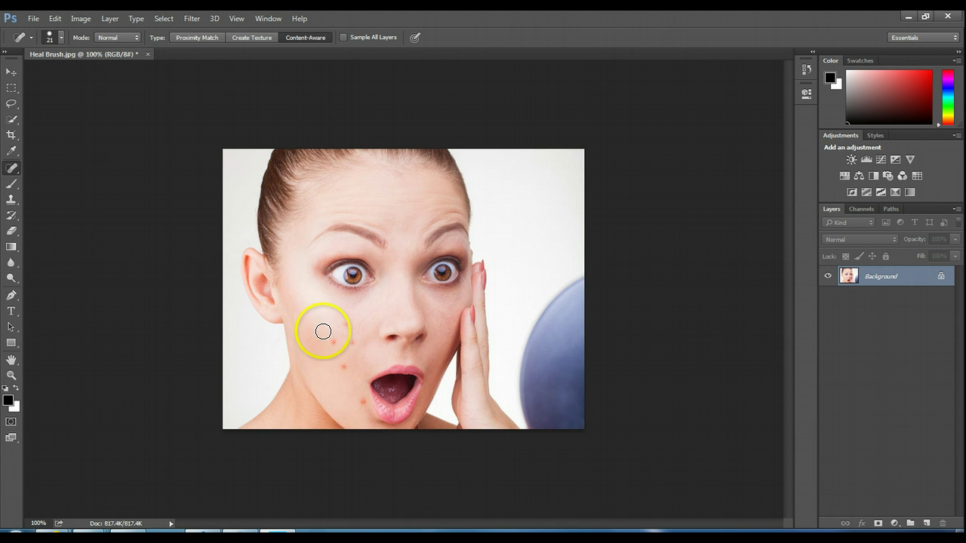
pyautogui.click(344, 366)
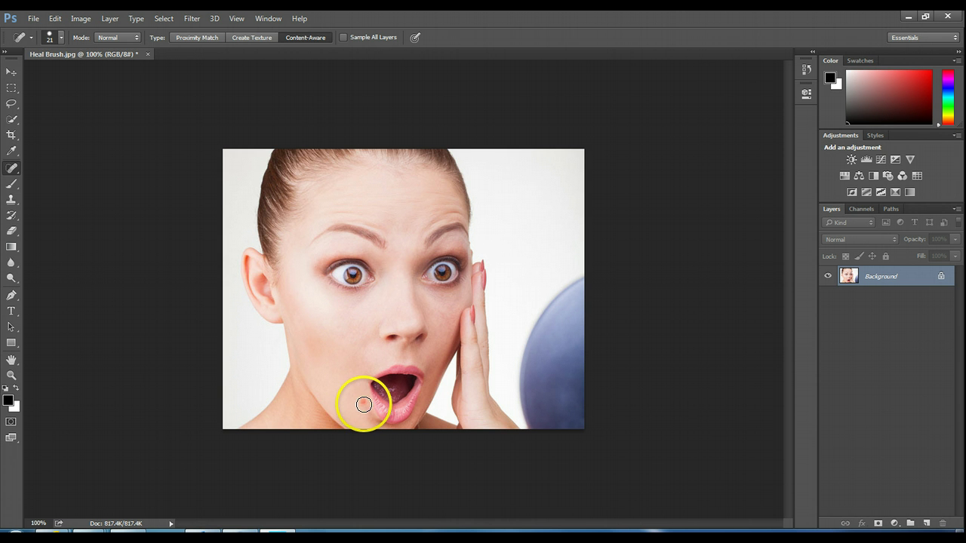
pyautogui.click(363, 403)
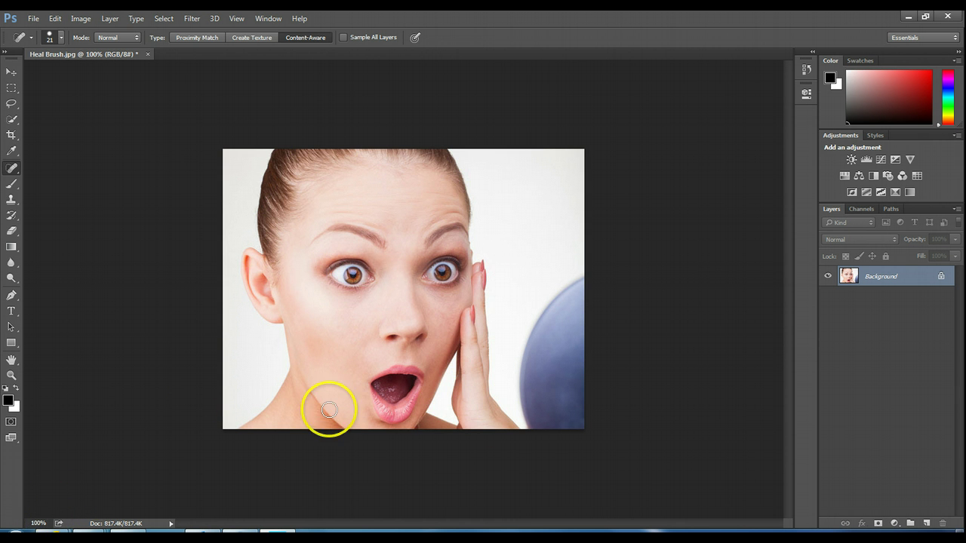
# - Try a 200% zoom on the document, and set it to 150%
pyautogui.click(41, 523)
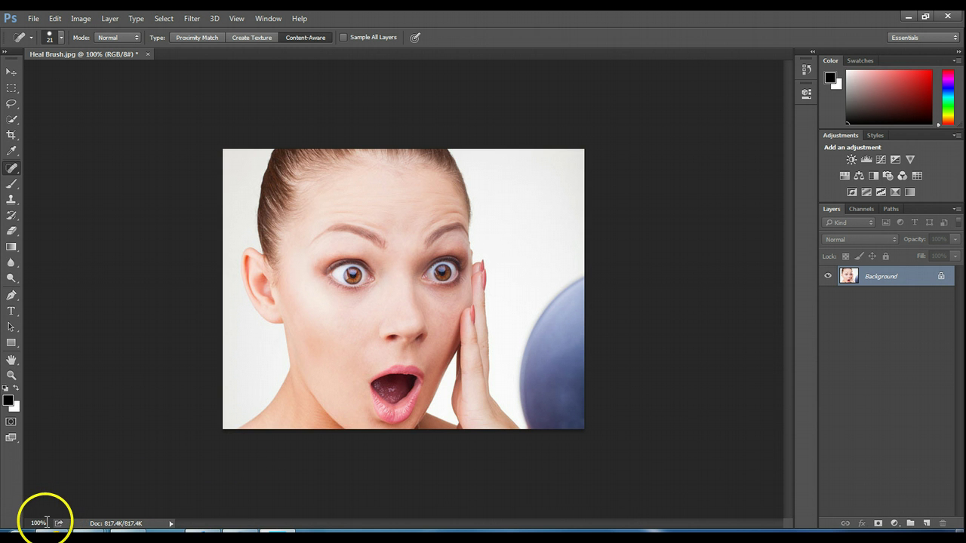
pyautogui.moveTo(42, 522); pyautogui.dragTo(30, 521)
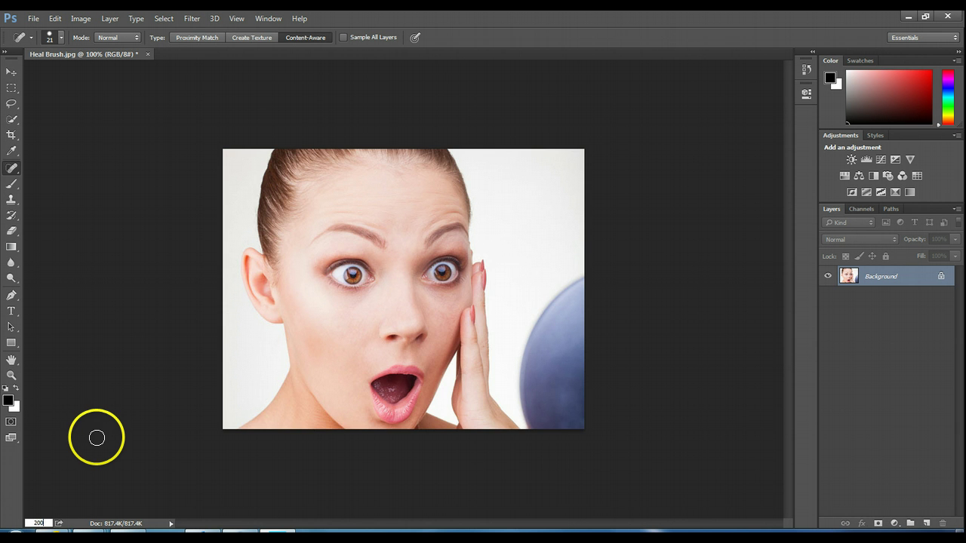
pyautogui.write('200')
pyautogui.press('Return')
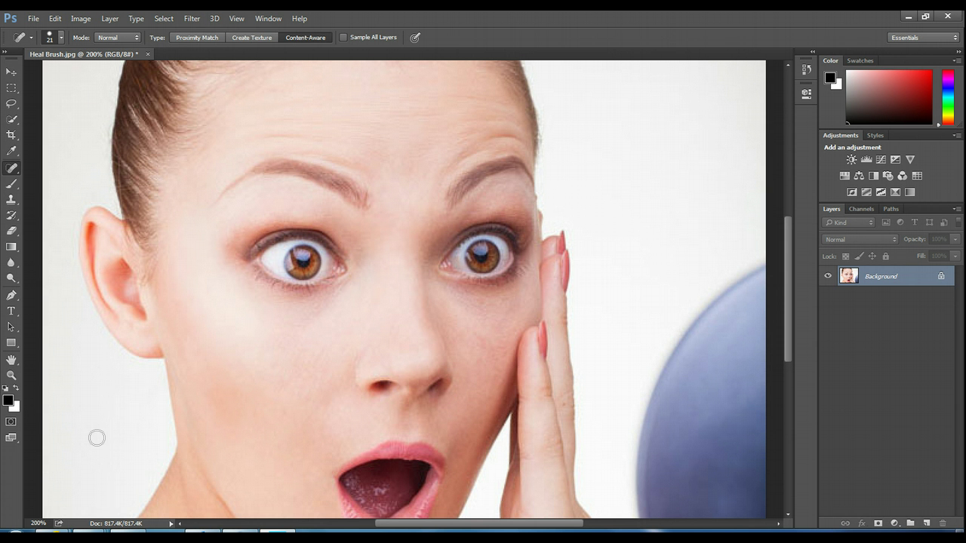
pyautogui.moveTo(47, 520); pyautogui.dragTo(22, 521)
pyautogui.write('150')
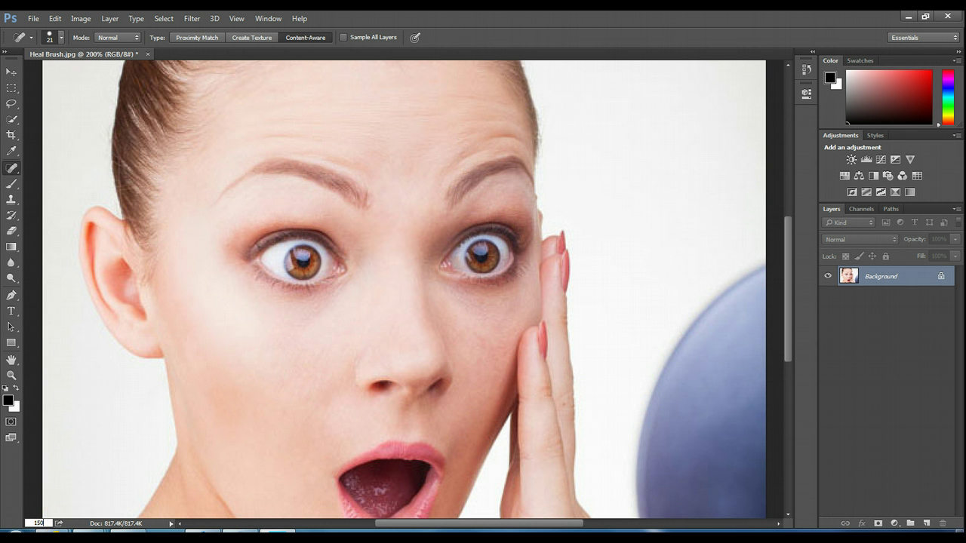
pyautogui.press('Return')
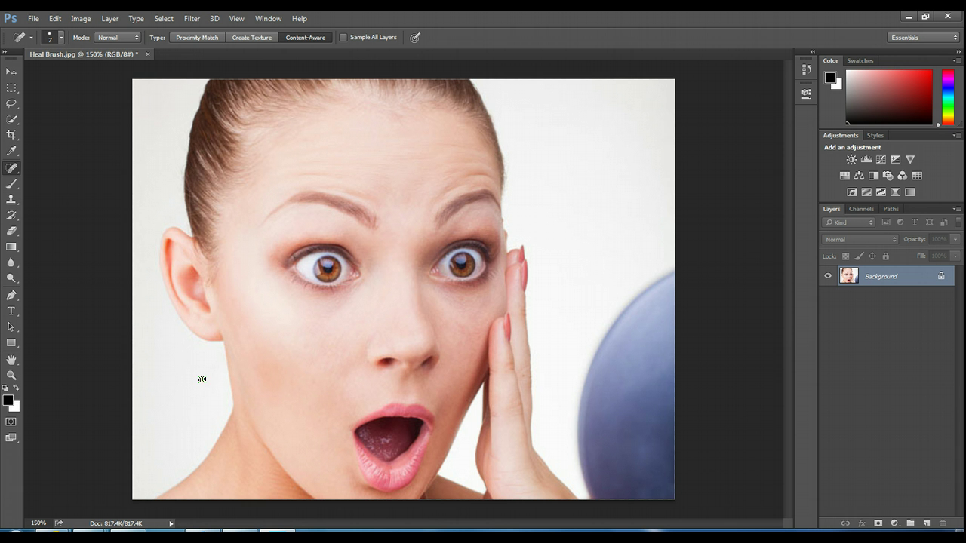
# - Adjust the Spot Healing Brush size up and down, and settle on 15 px
pyautogui.press(']')
pyautogui.press(']')
pyautogui.press(']')
pyautogui.press(']')
pyautogui.press(']')
pyautogui.press(']')
pyautogui.press(']')
pyautogui.press(']')
pyautogui.press(']')
pyautogui.press('[')
pyautogui.press('[')
pyautogui.press('[')
pyautogui.press('[')
pyautogui.press('[')
pyautogui.press('[')
pyautogui.press('[')
pyautogui.press('[')
pyautogui.press('[')
pyautogui.press('[')
pyautogui.press('[')
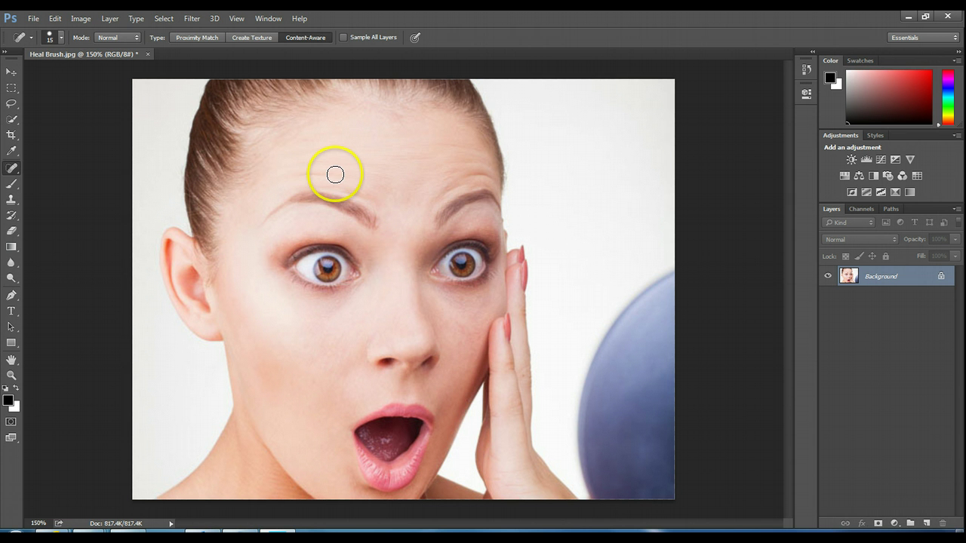
# - Paint Spot Healing Brush strokes over the wrinkles above both eyebrows and across the forehead
pyautogui.moveTo(335, 174)
pyautogui.mouseDown()
pyautogui.moveTo(309, 175)
pyautogui.moveTo(329, 178)
pyautogui.moveTo(296, 175)
pyautogui.moveTo(324, 171)
pyautogui.mouseUp()
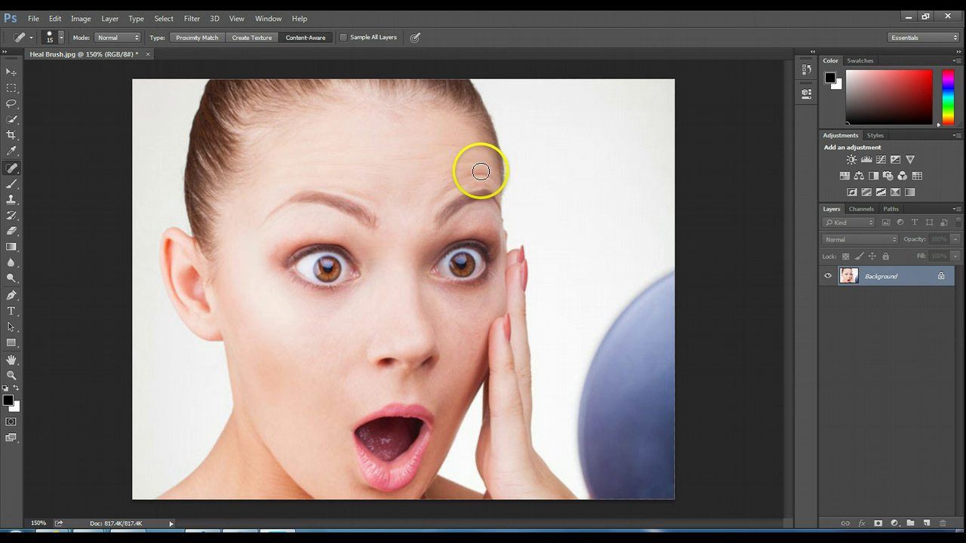
pyautogui.moveTo(486, 172)
pyautogui.mouseDown()
pyautogui.moveTo(475, 170)
pyautogui.moveTo(489, 180)
pyautogui.mouseUp()
pyautogui.moveTo(476, 147)
pyautogui.mouseDown()
pyautogui.moveTo(446, 146)
pyautogui.moveTo(420, 159)
pyautogui.mouseUp()
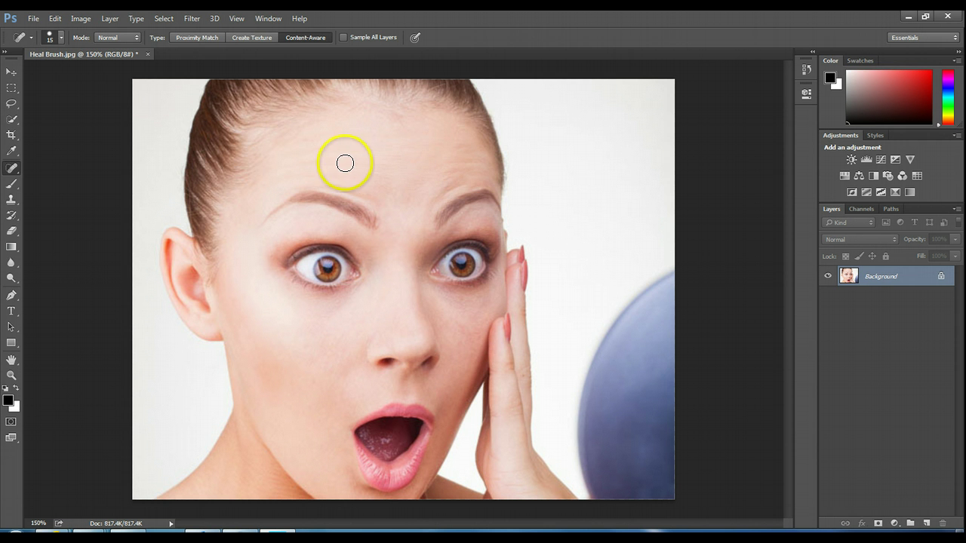
pyautogui.moveTo(302, 162)
pyautogui.mouseDown()
pyautogui.moveTo(340, 172)
pyautogui.moveTo(287, 175)
pyautogui.moveTo(337, 173)
pyautogui.mouseUp()
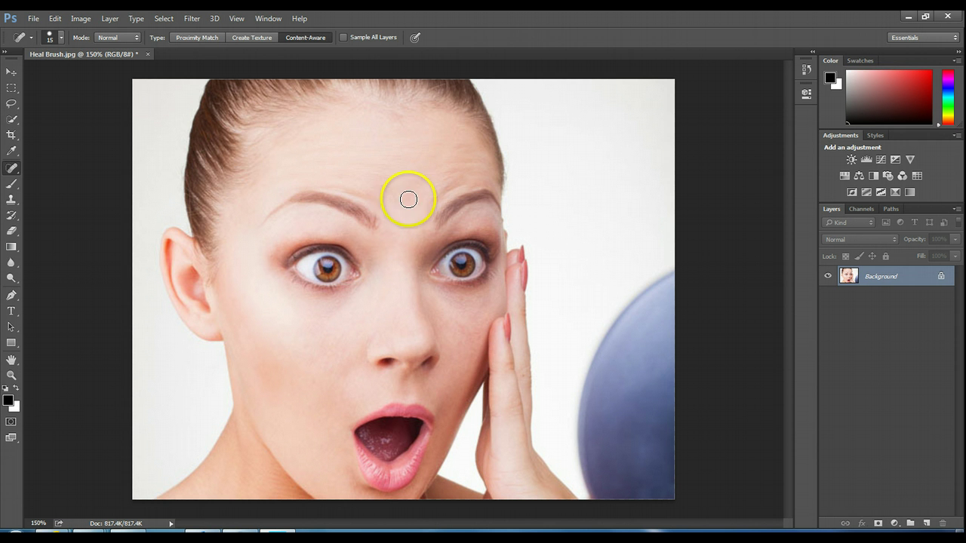
pyautogui.moveTo(456, 158)
pyautogui.mouseDown()
pyautogui.moveTo(446, 165)
pyautogui.moveTo(465, 168)
pyautogui.moveTo(467, 146)
pyautogui.mouseUp()
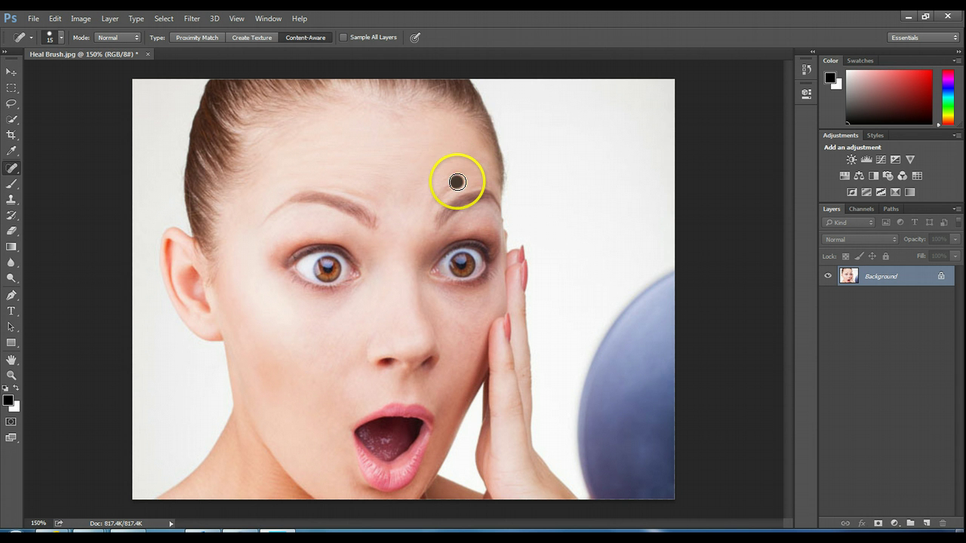
# - Heal the creases around the inner ends of the eyebrows and touch up the remaining forehead lines
pyautogui.moveTo(457, 181); pyautogui.dragTo(422, 218)
pyautogui.click(431, 202)
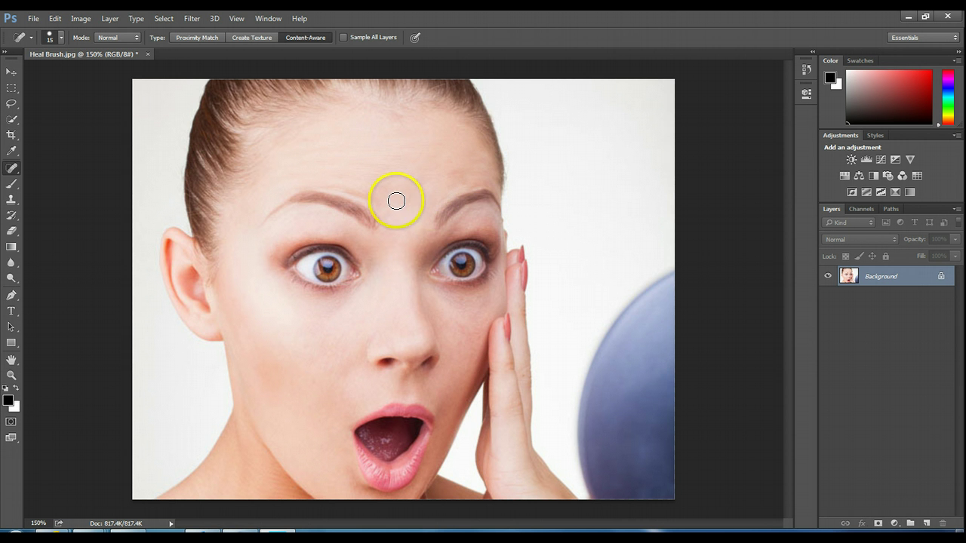
pyautogui.moveTo(338, 185); pyautogui.dragTo(380, 198)
pyautogui.click(362, 195)
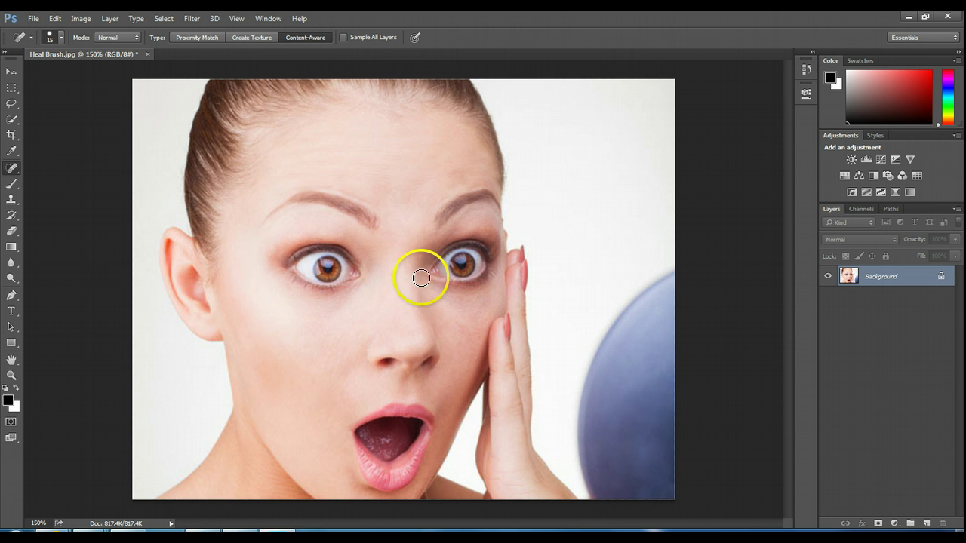
pyautogui.click(446, 179)
pyautogui.click(310, 172)
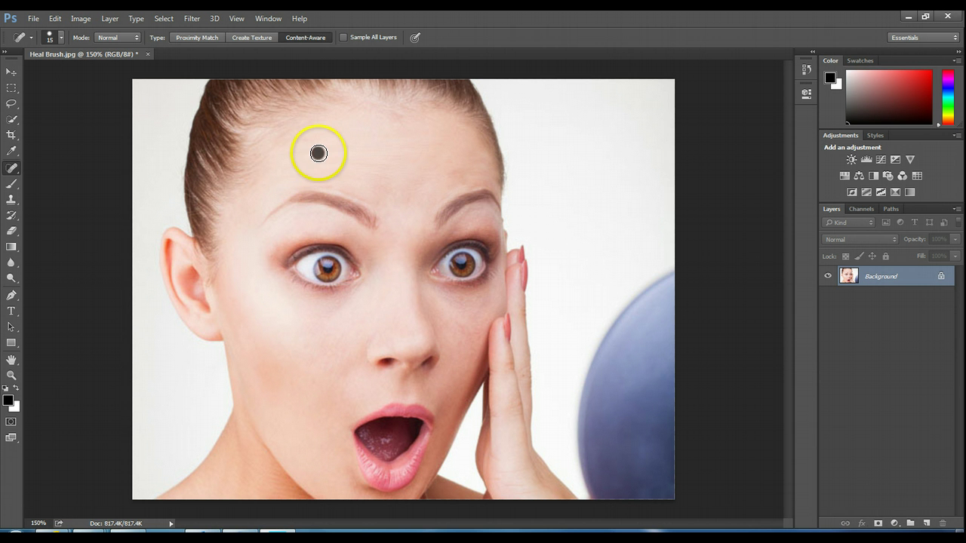
pyautogui.moveTo(318, 153); pyautogui.dragTo(320, 155)
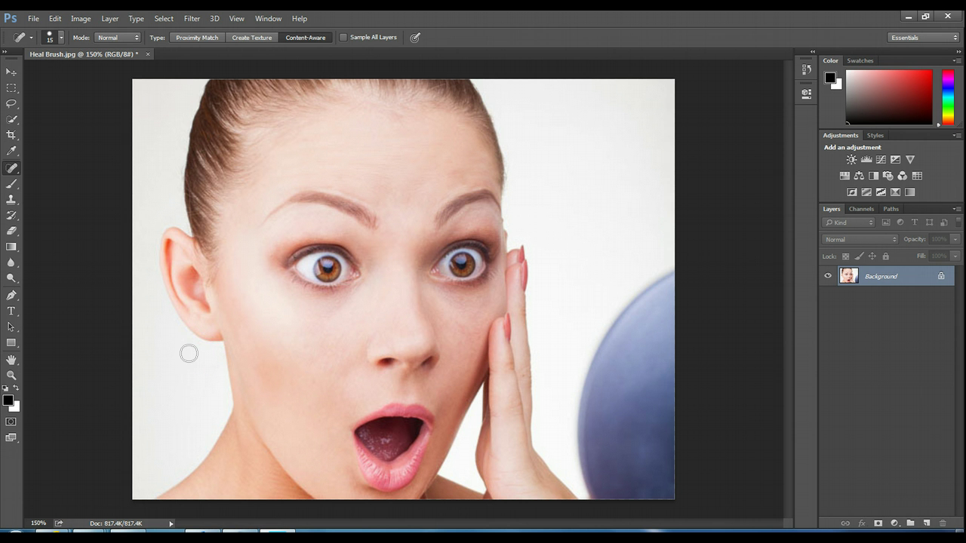
# - Open the Liquify filter on the Background layer
pyautogui.click(197, 20)
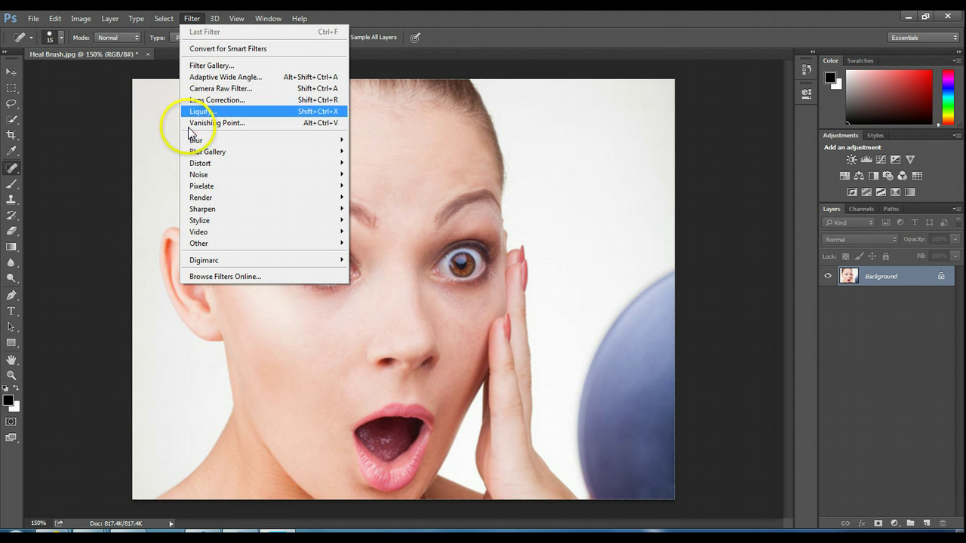
pyautogui.moveTo(193, 215)
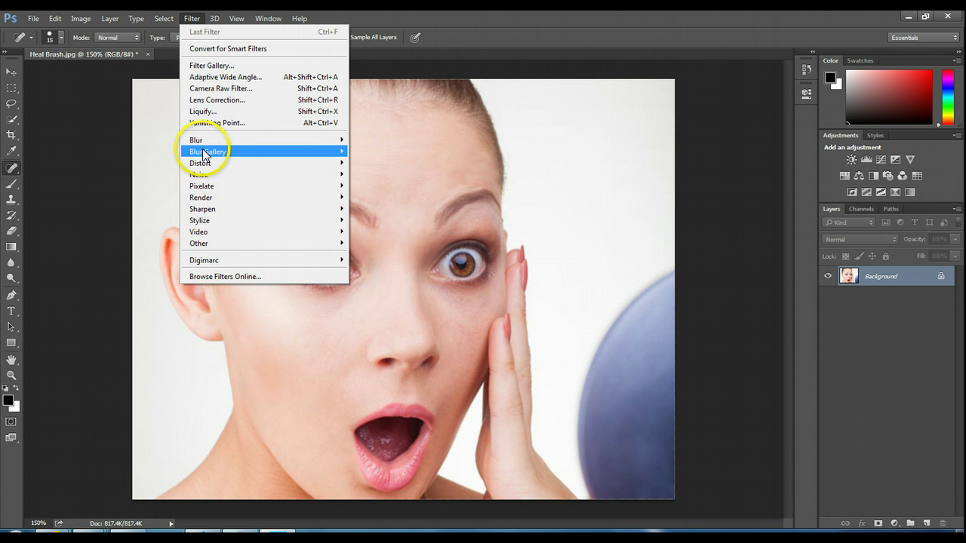
pyautogui.moveTo(208, 142)
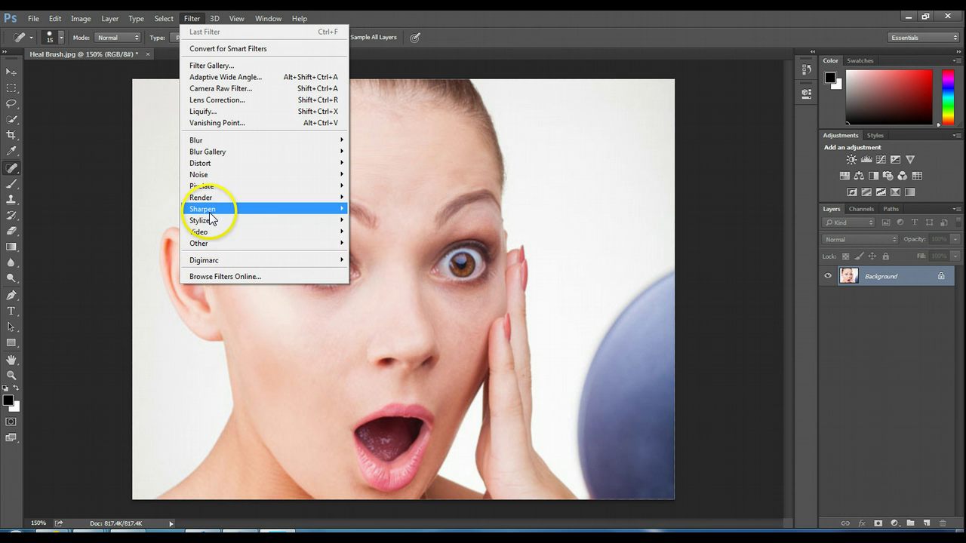
pyautogui.click(217, 111)
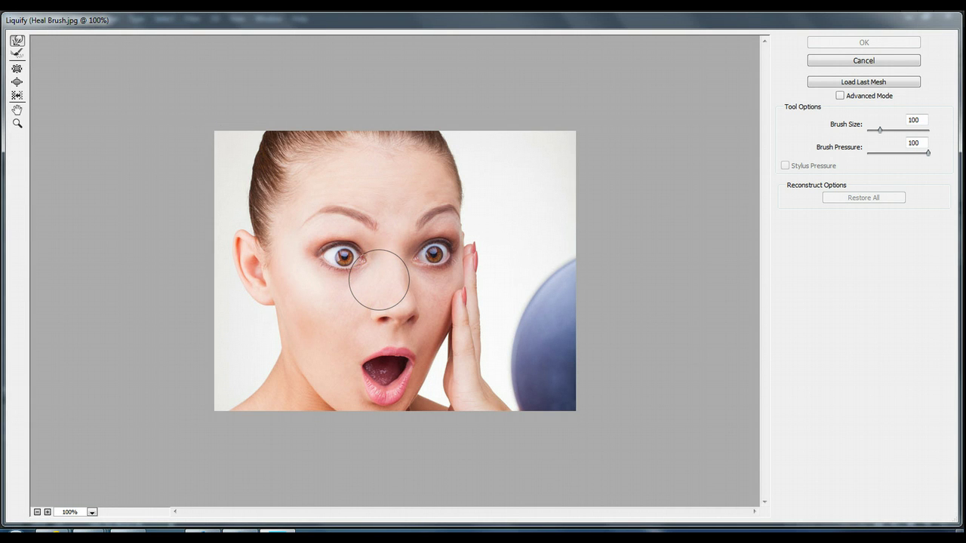
# - Try Forward Warp brush sizes from 30 up to 1505, and bring the size down to 35
pyautogui.press('[')
pyautogui.press('[')
pyautogui.press('[')
pyautogui.press('[')
pyautogui.press('[')
pyautogui.press('[')
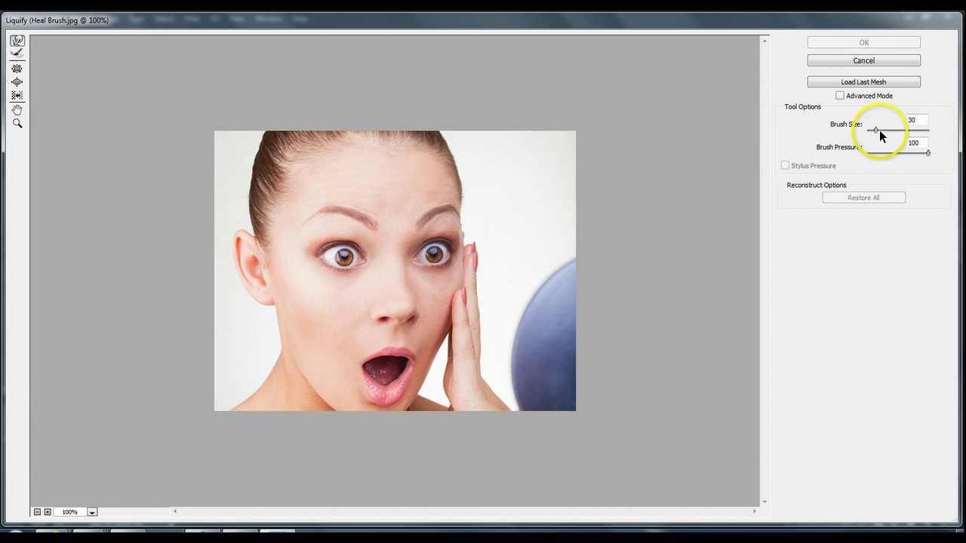
pyautogui.moveTo(877, 128); pyautogui.dragTo(897, 129)
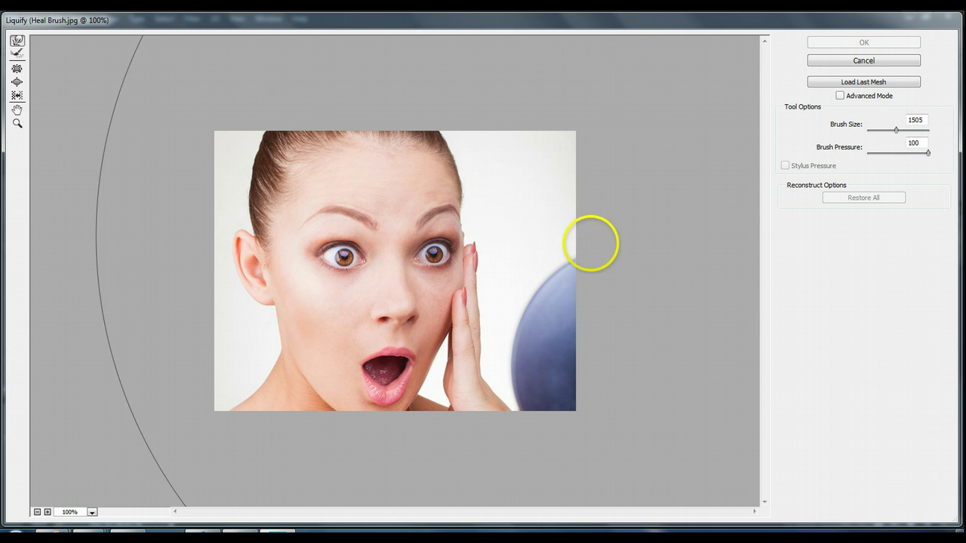
pyautogui.moveTo(898, 129); pyautogui.dragTo(878, 128)
pyautogui.moveTo(485, 253); pyautogui.dragTo(509, 261)
pyautogui.press('[')
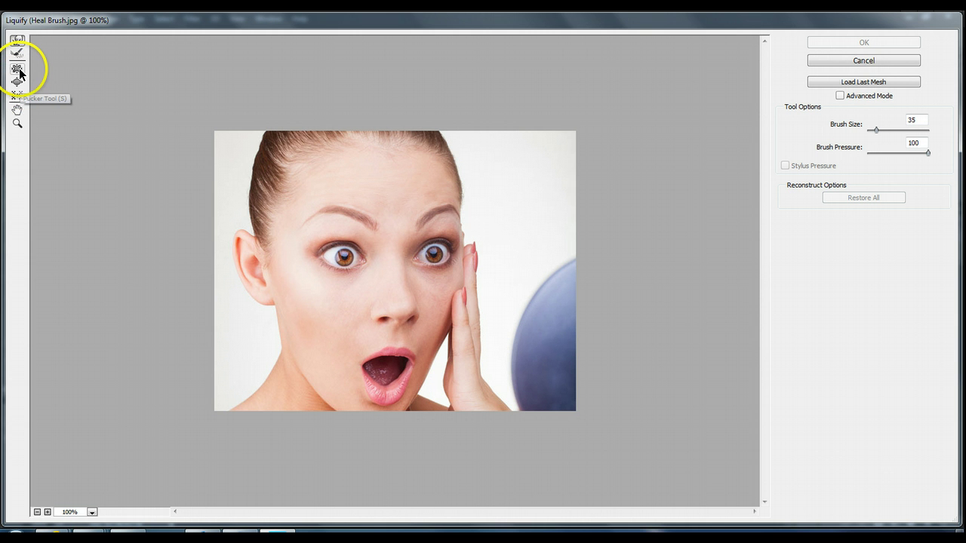
# - Switch to the Bloat tool, dismiss the e-mail notification, and reduce the brush size to 40
pyautogui.click(17, 82)
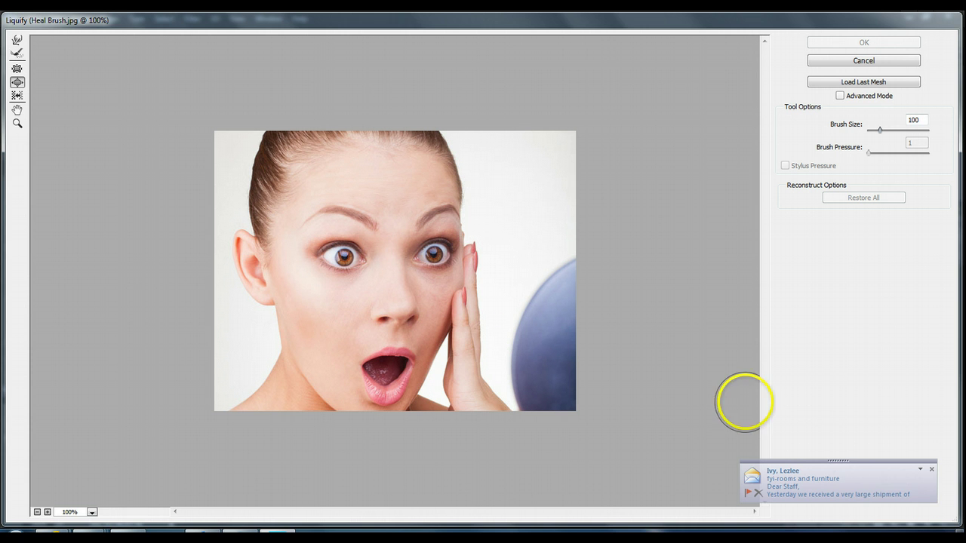
pyautogui.click(931, 470)
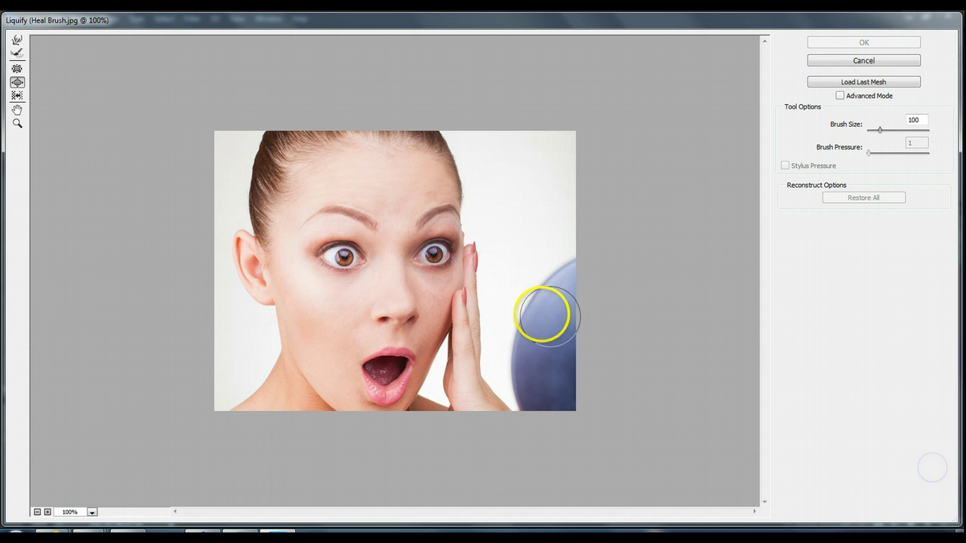
pyautogui.press('[')
pyautogui.press('[')
pyautogui.press('[')
pyautogui.press('[')
pyautogui.press('[')
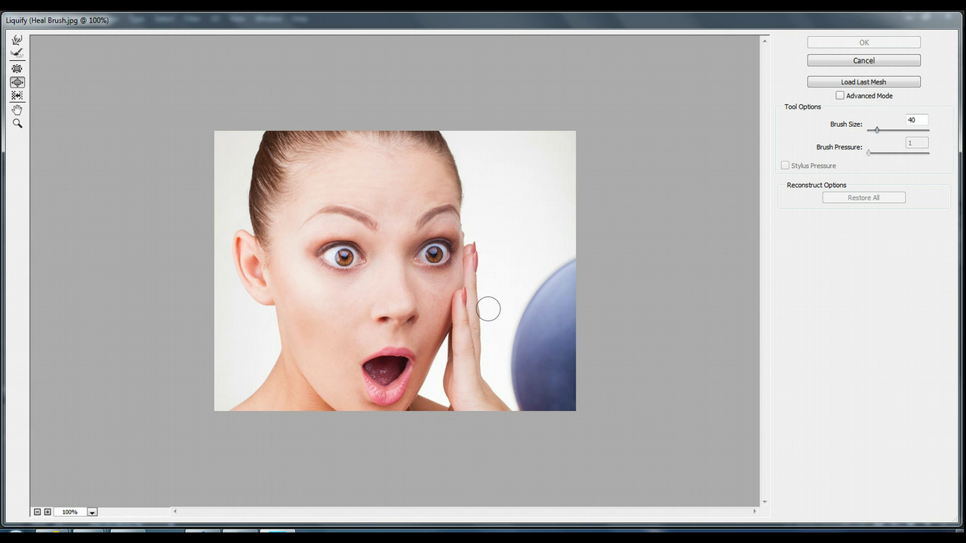
# - Try the Bloat tool near the woman's mouth, undo it, and reduce the brush size to 25
pyautogui.moveTo(489, 309); pyautogui.dragTo(419, 372)
pyautogui.press('[')
pyautogui.hotkey('ctrl', 'z')
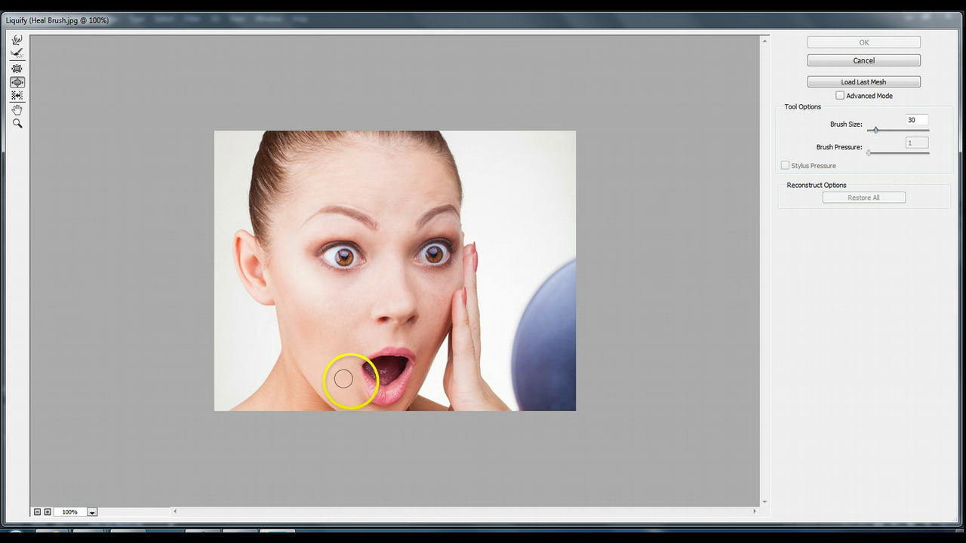
pyautogui.press('[')
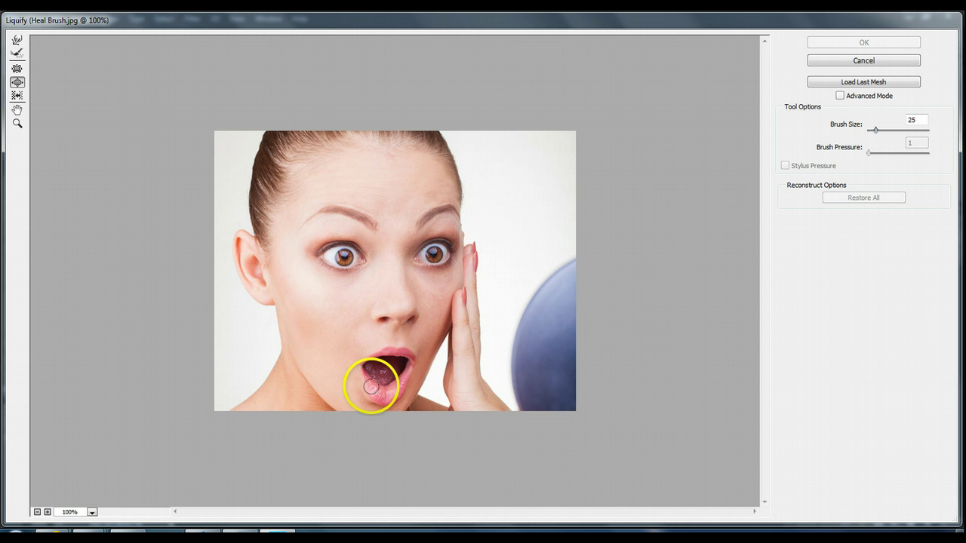
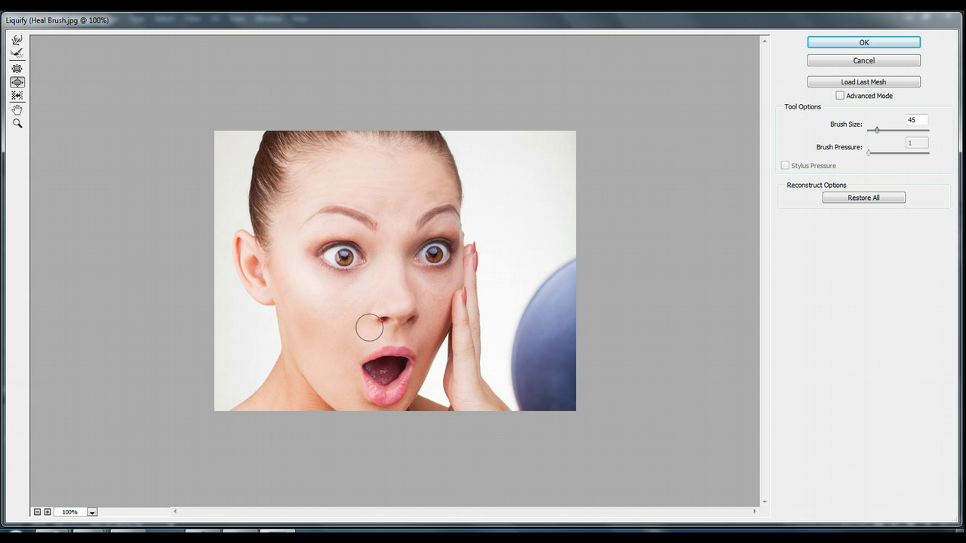
# - Enlarge both of the woman's eyes with the Bloat tool at a brush size of 50
pyautogui.moveTo(369, 327)
pyautogui.mouseDown()
pyautogui.moveTo(478, 374)
pyautogui.moveTo(454, 395)
pyautogui.moveTo(464, 386)
pyautogui.moveTo(345, 255)
pyautogui.mouseUp()
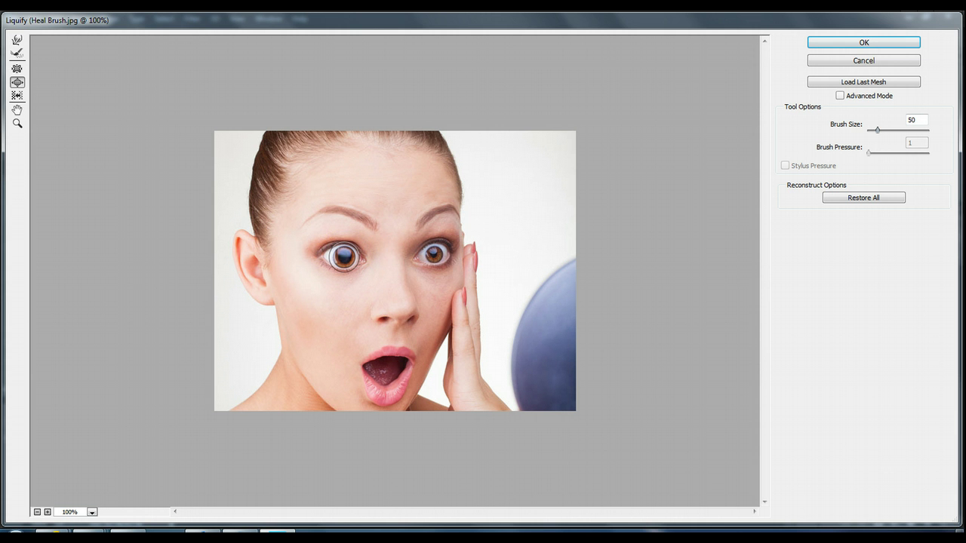
pyautogui.moveTo(456, 240)
pyautogui.mouseDown()
pyautogui.moveTo(463, 246)
pyautogui.moveTo(434, 254)
pyautogui.mouseUp()
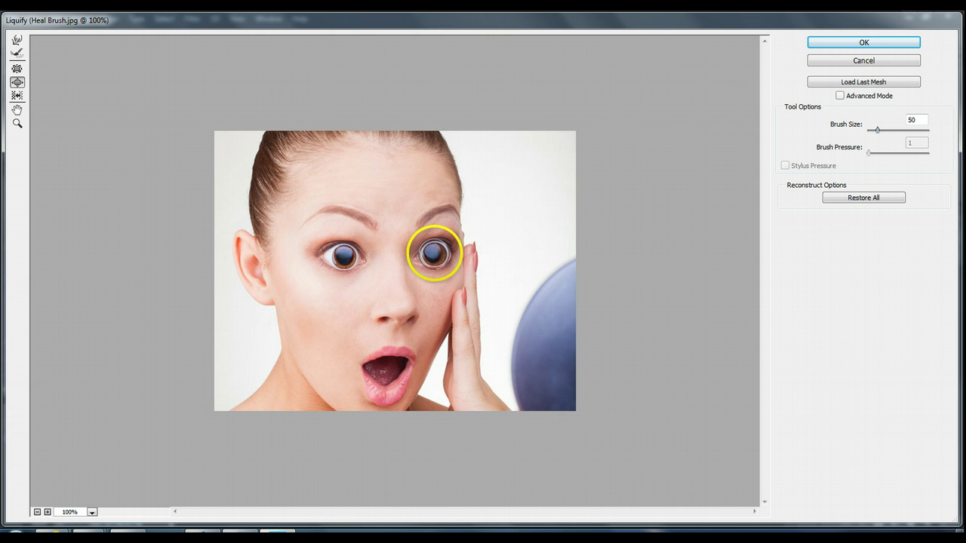
pyautogui.moveTo(355, 252)
pyautogui.mouseDown()
pyautogui.moveTo(343, 257)
pyautogui.moveTo(432, 252)
pyautogui.moveTo(337, 281)
pyautogui.moveTo(48, 91)
pyautogui.moveTo(24, 60)
pyautogui.mouseUp()
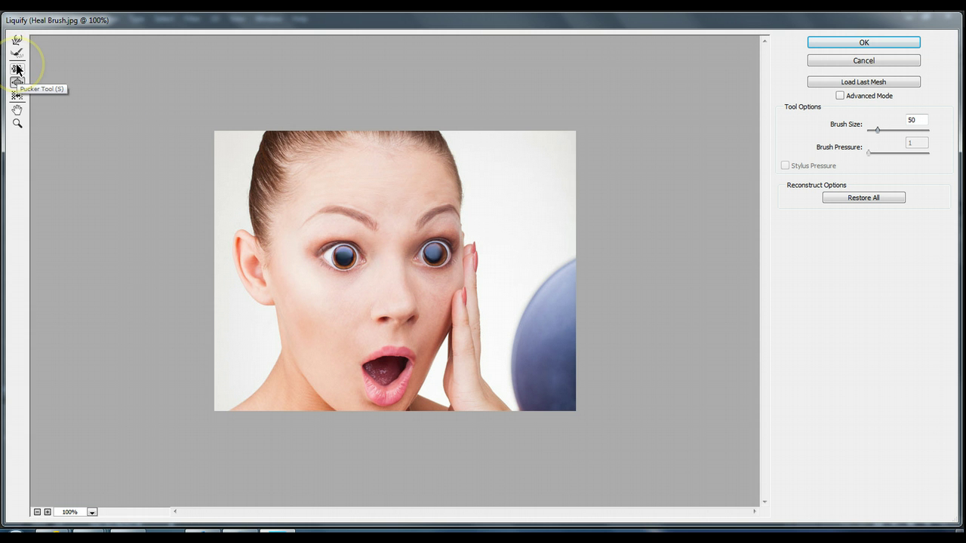
# - Shrink the woman's ear and nose with the Pucker tool at brush size 100, and apply the Liquify filter
pyautogui.click(16, 69)
pyautogui.moveTo(240, 260)
pyautogui.mouseDown()
pyautogui.moveTo(265, 289)
pyautogui.moveTo(248, 270)
pyautogui.moveTo(247, 242)
pyautogui.mouseUp()
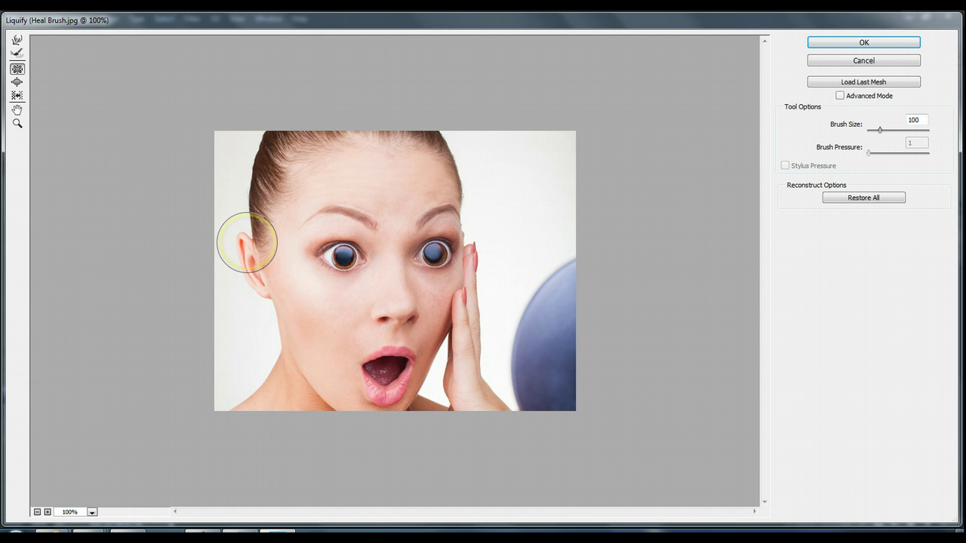
pyautogui.moveTo(406, 240)
pyautogui.mouseDown()
pyautogui.moveTo(448, 250)
pyautogui.moveTo(422, 302)
pyautogui.moveTo(404, 307)
pyautogui.moveTo(384, 297)
pyautogui.moveTo(398, 301)
pyautogui.mouseUp()
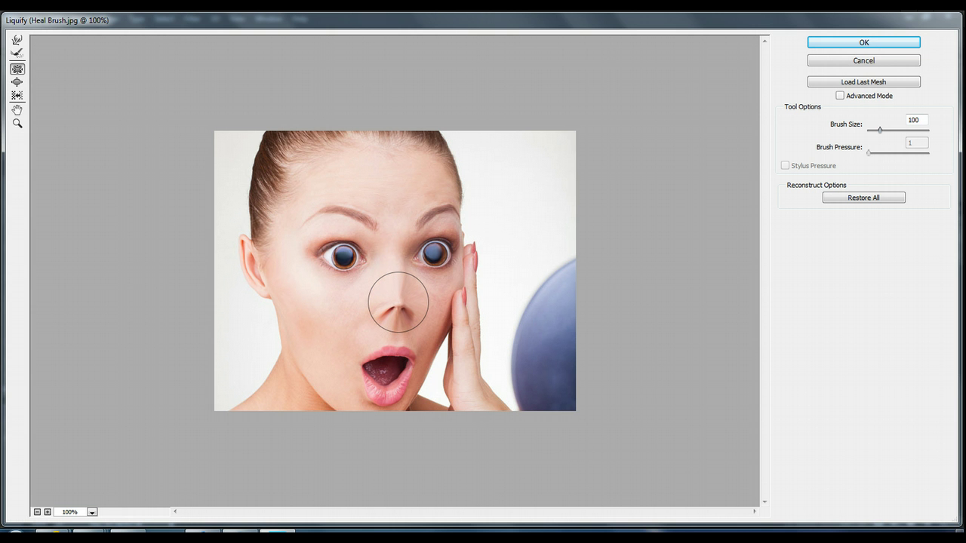
pyautogui.moveTo(398, 302)
pyautogui.mouseDown()
pyautogui.moveTo(399, 208)
pyautogui.moveTo(358, 176)
pyautogui.moveTo(313, 172)
pyautogui.mouseUp()
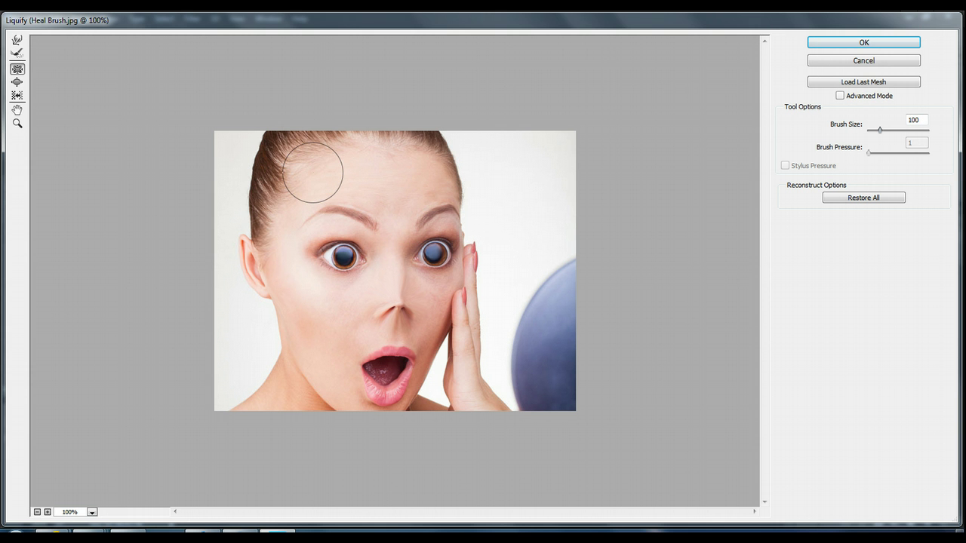
pyautogui.click(849, 46)
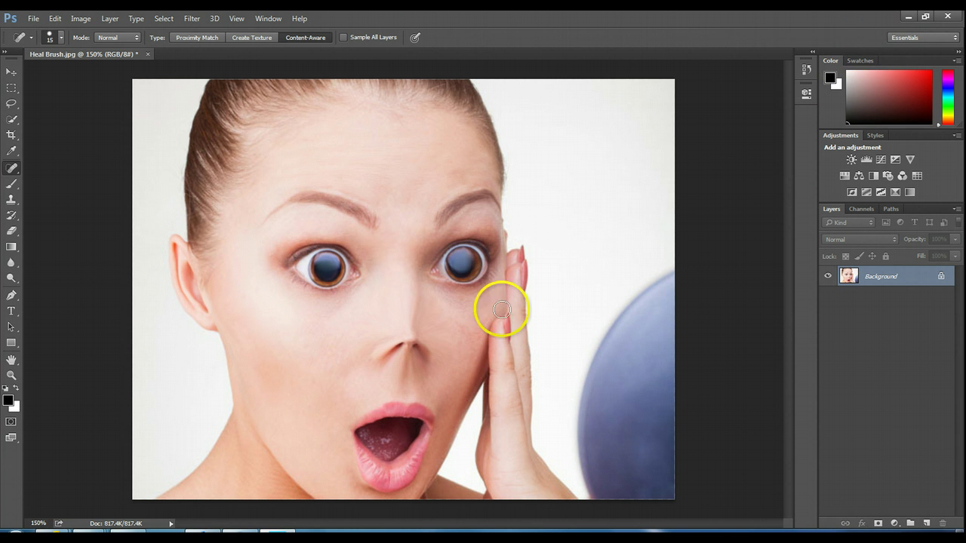
pyautogui.click(475, 200)
pyautogui.click(432, 275)
pyautogui.click(311, 304)
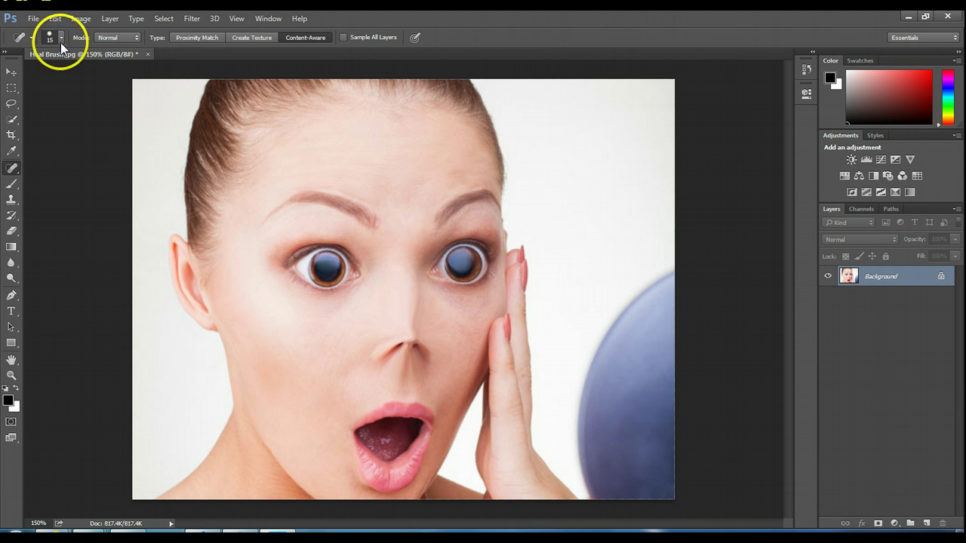
# - Set up saving the photo as Heal Brush in Photoshop (*.PSD;*.PDD) format, and cancel the save
pyautogui.click(34, 19)
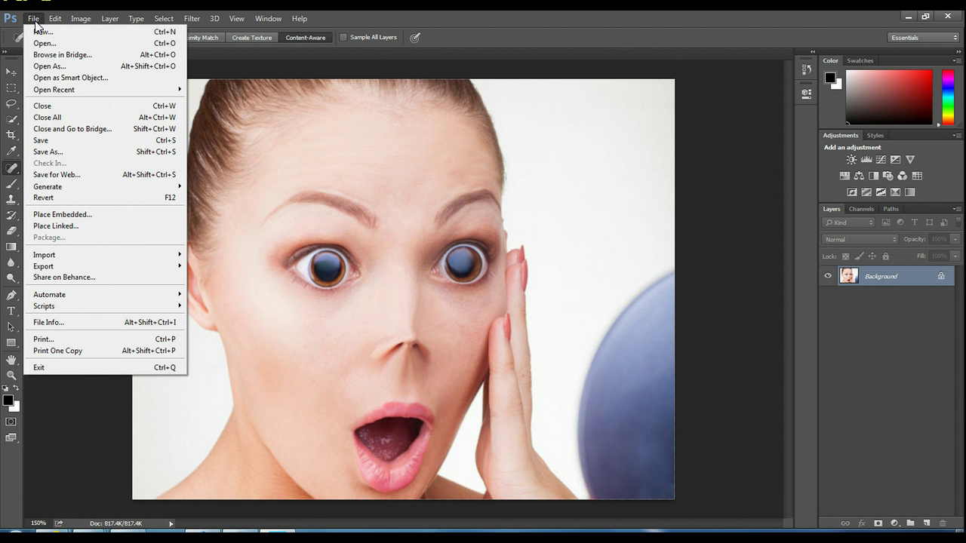
pyautogui.click(79, 151)
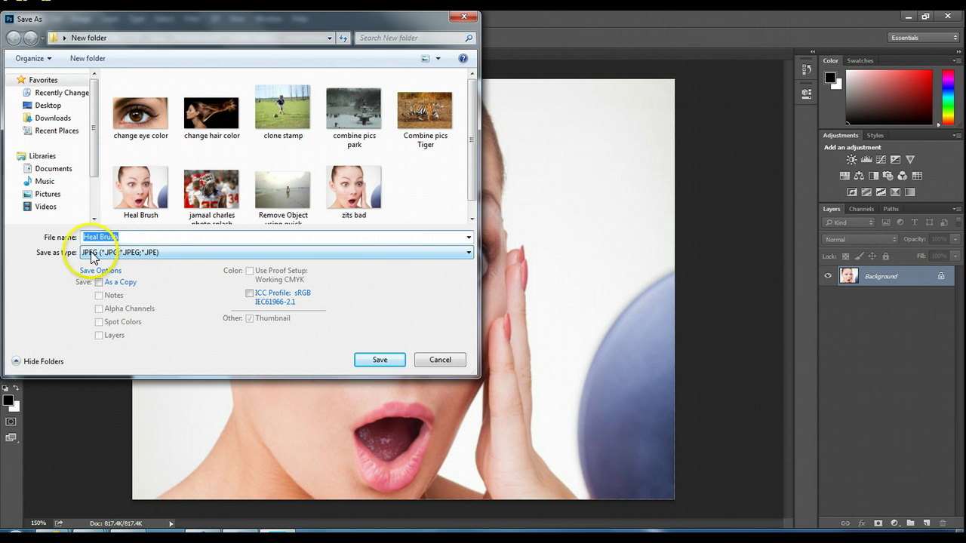
pyautogui.click(468, 254)
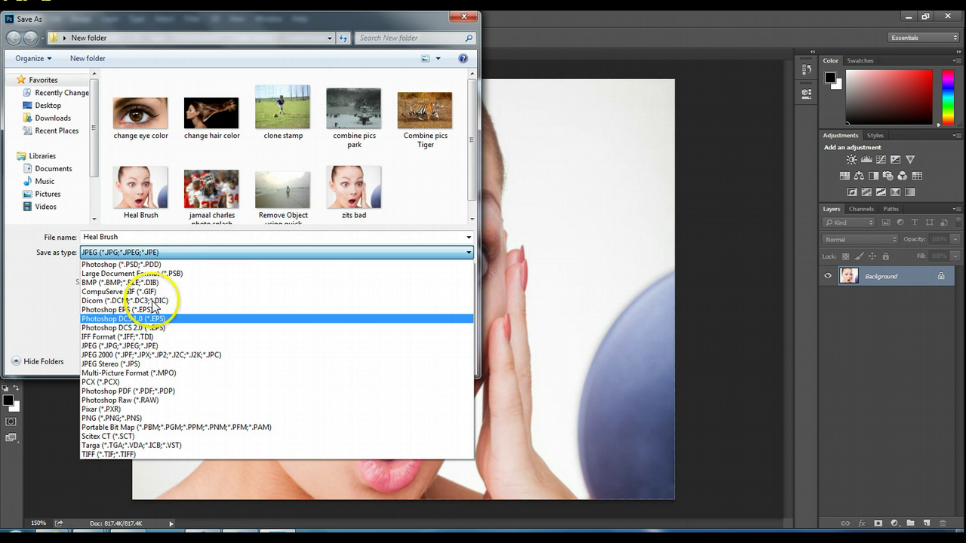
pyautogui.click(136, 265)
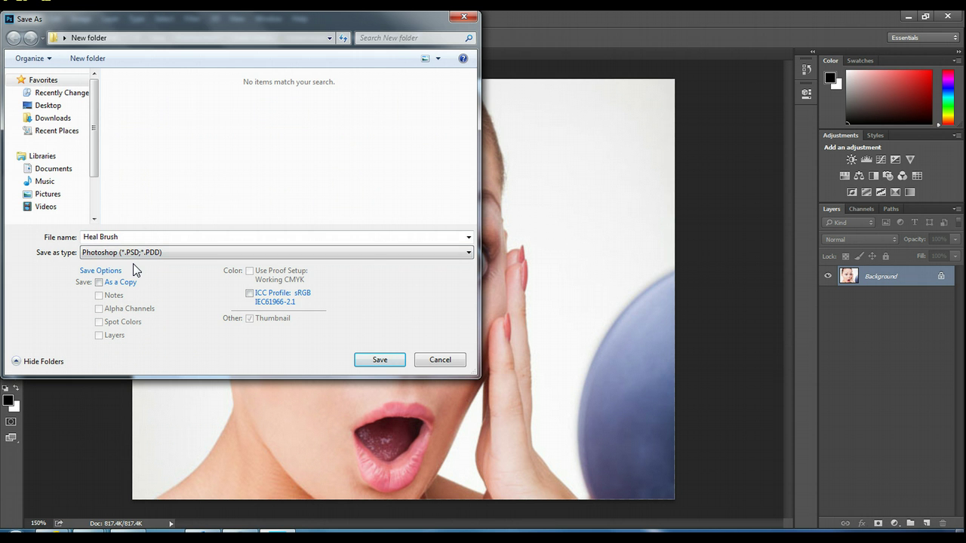
pyautogui.click(125, 253)
pyautogui.click(118, 237)
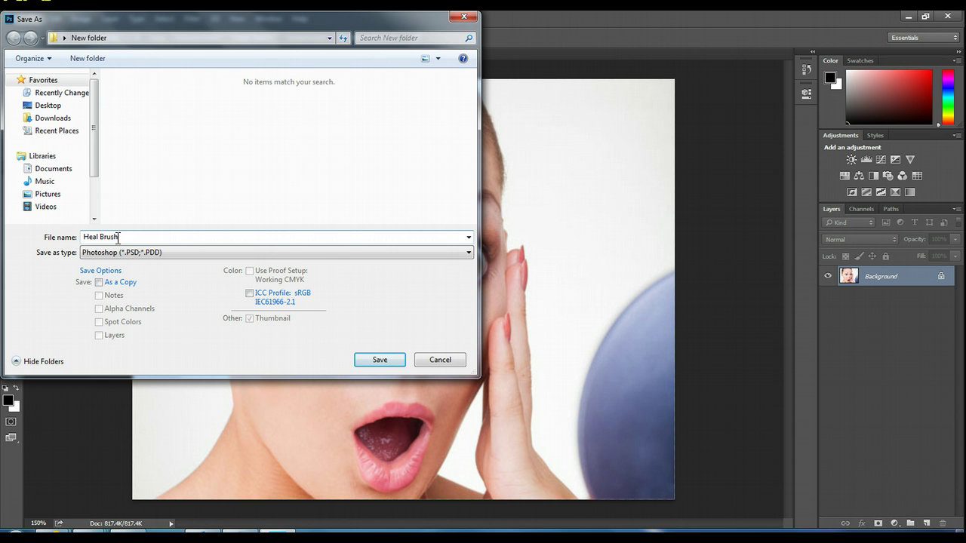
pyautogui.click(154, 253)
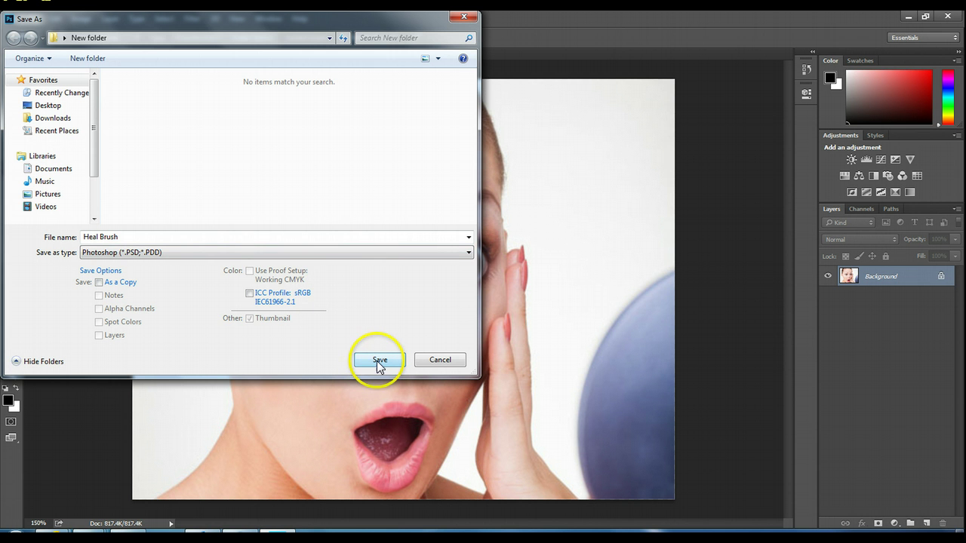
pyautogui.click(438, 360)
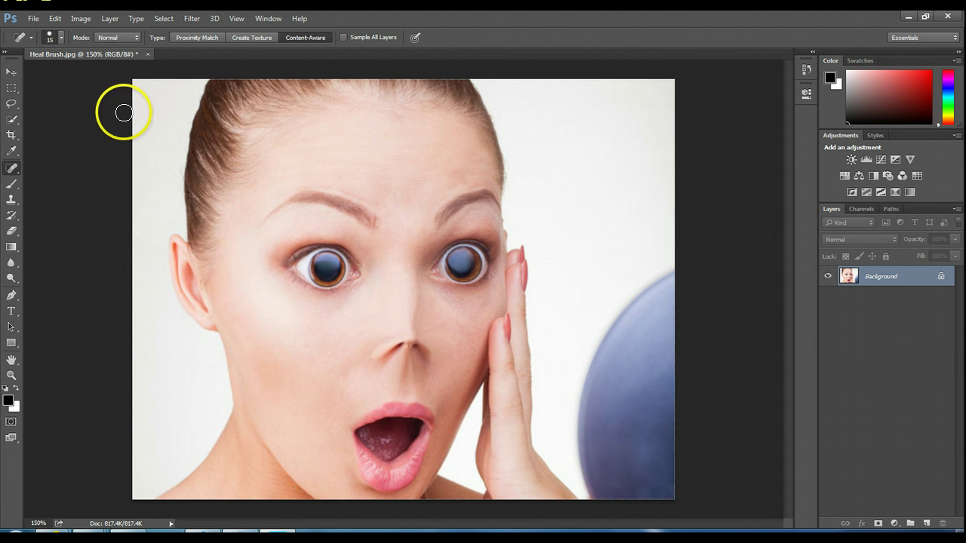
# - Review the Save As settings for keeping the photo as a JPEG, and close them without saving
pyautogui.click(34, 19)
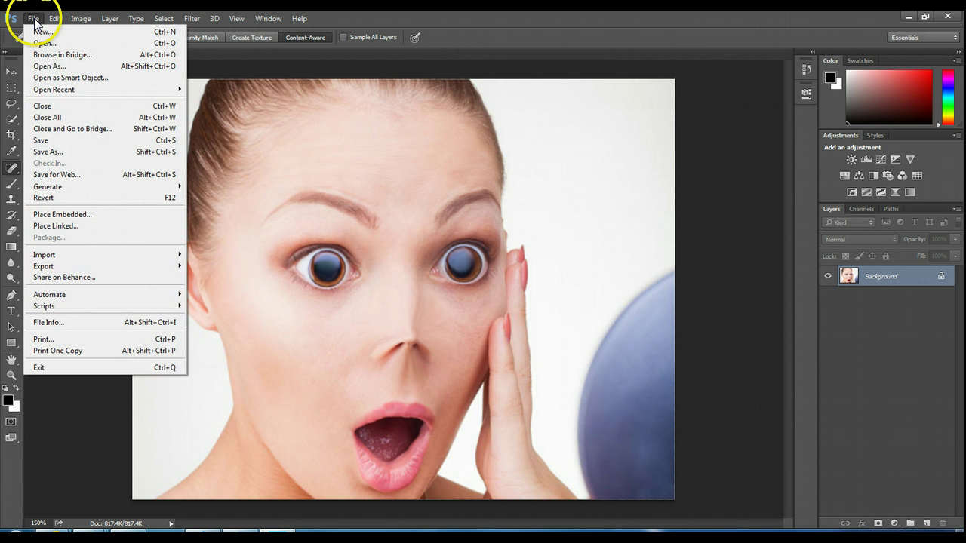
pyautogui.click(49, 151)
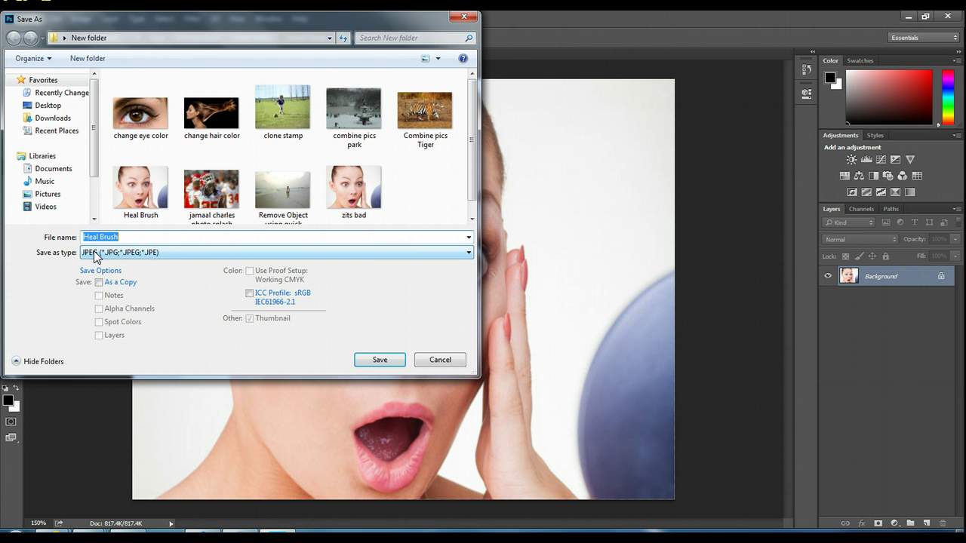
pyautogui.click(444, 360)
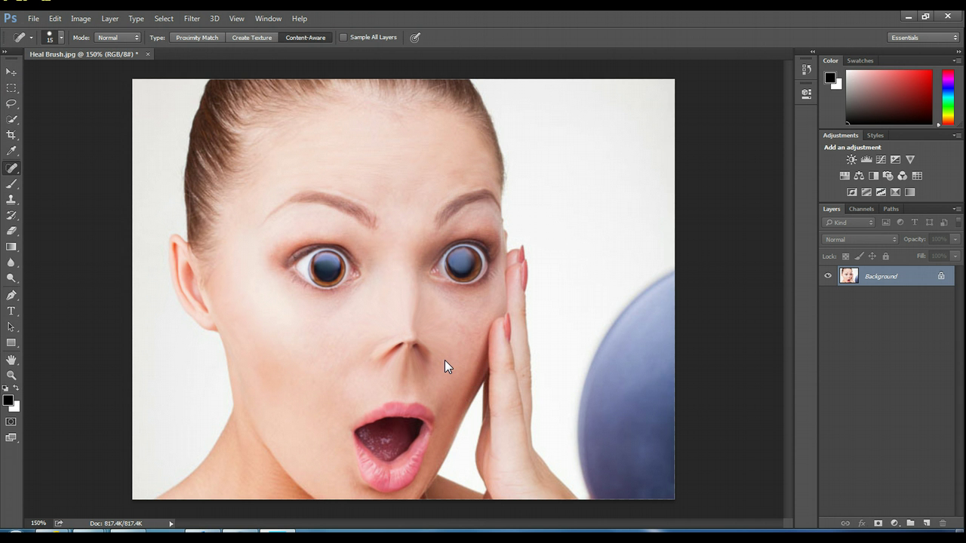